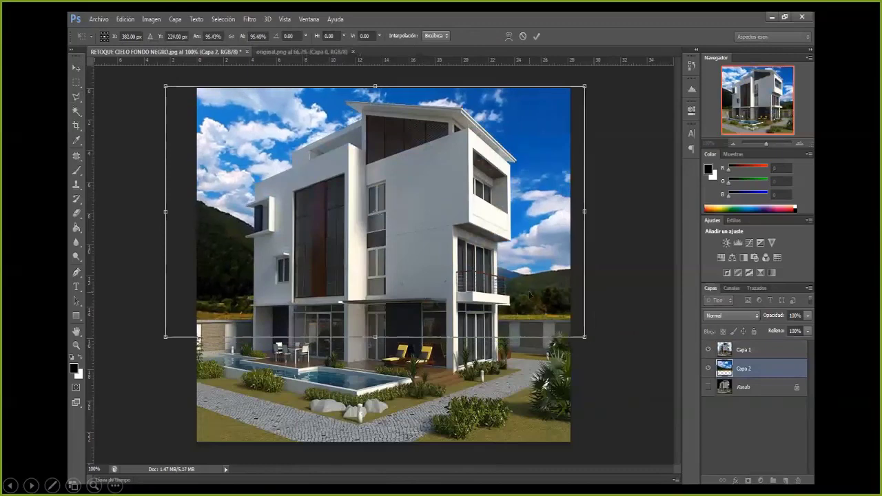
Step: Scale the sky layer Capa 2 to about 97.7% and position it to fill the area behind the house, then apply the transform
left_click_drag(529, 297, 530, 302)
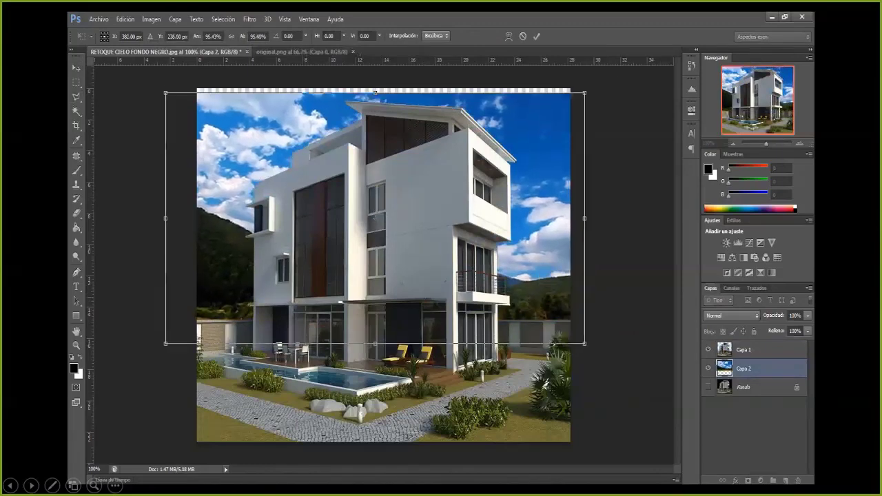
left_click_drag(585, 91, 594, 87)
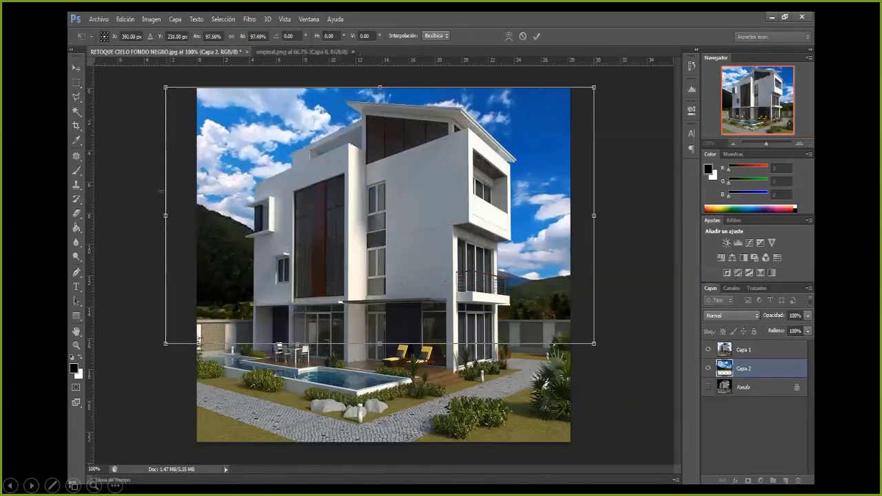
left_click_drag(502, 227, 478, 224)
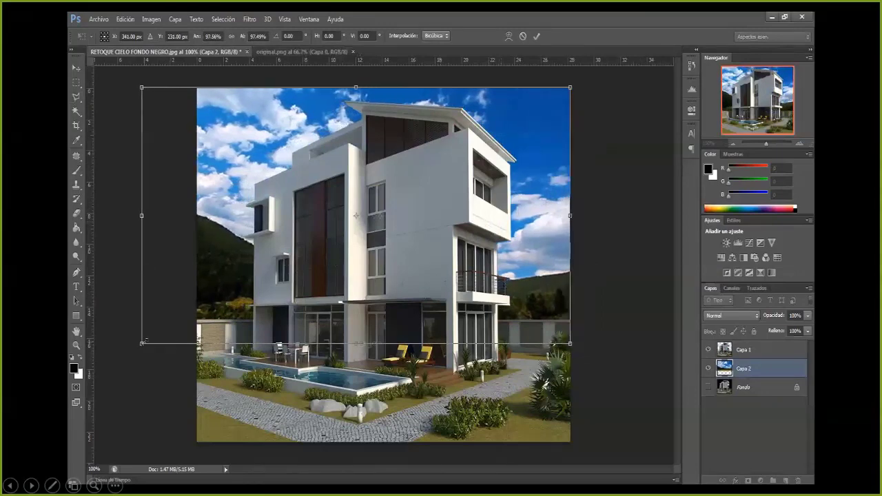
left_click_drag(142, 342, 141, 344)
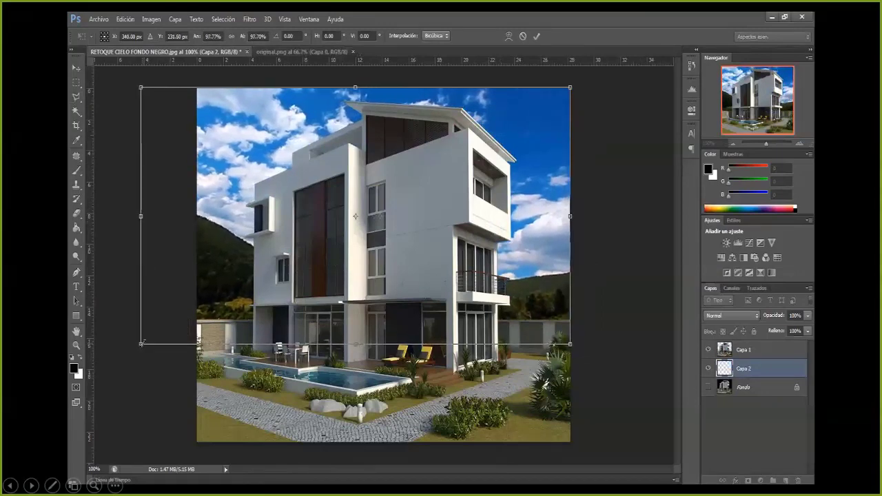
left_click(537, 37)
key("ctrl+minus")
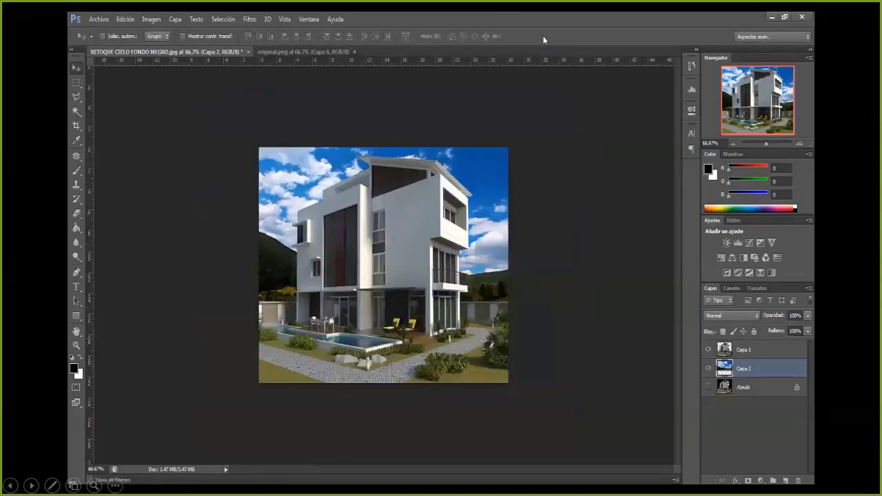
key("ctrl+plus")
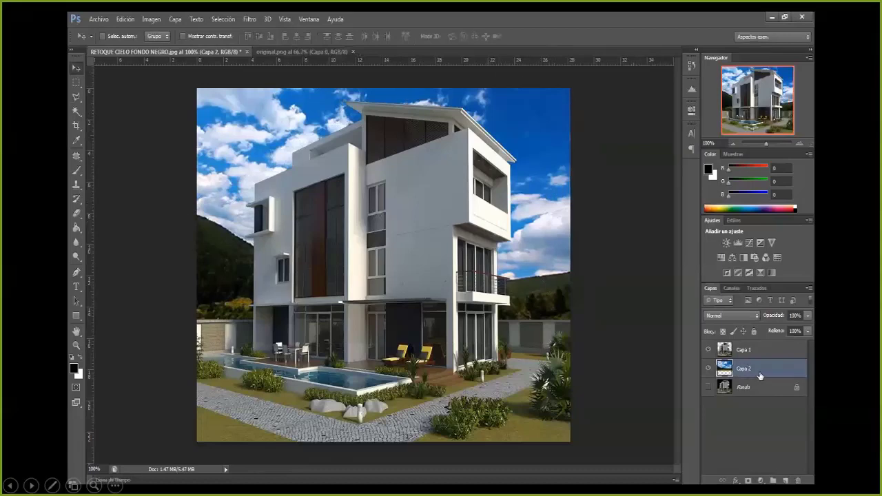
Step: Add a Levels adjustment layer above the sky layer Capa 2 and set its white input level to 201
left_click(760, 480)
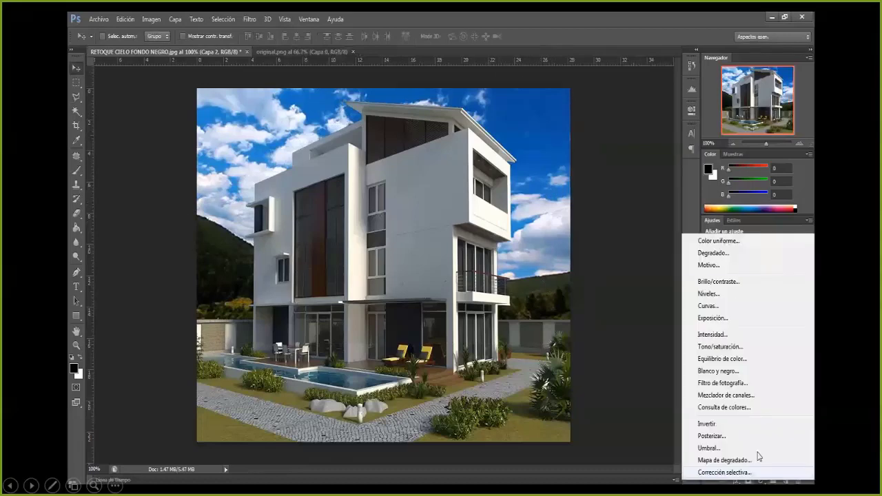
left_click(708, 294)
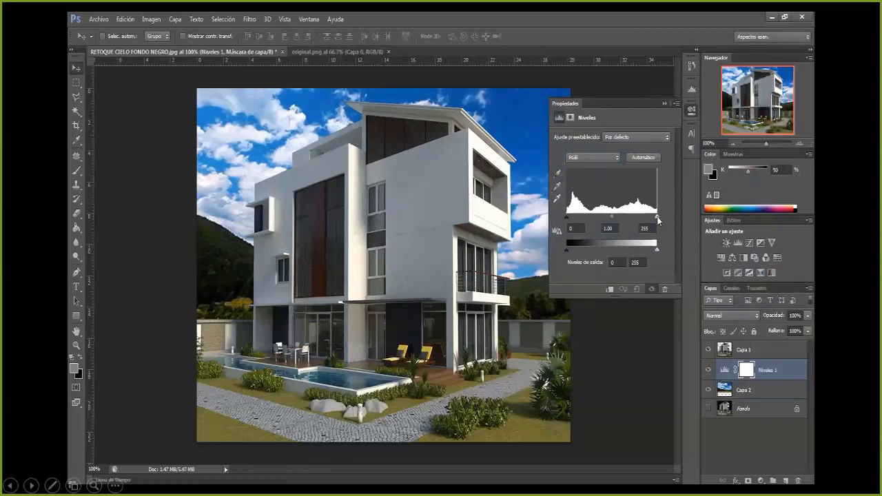
left_click_drag(657, 218, 641, 222)
left_click_drag(566, 217, 567, 218)
left_click_drag(642, 218, 637, 220)
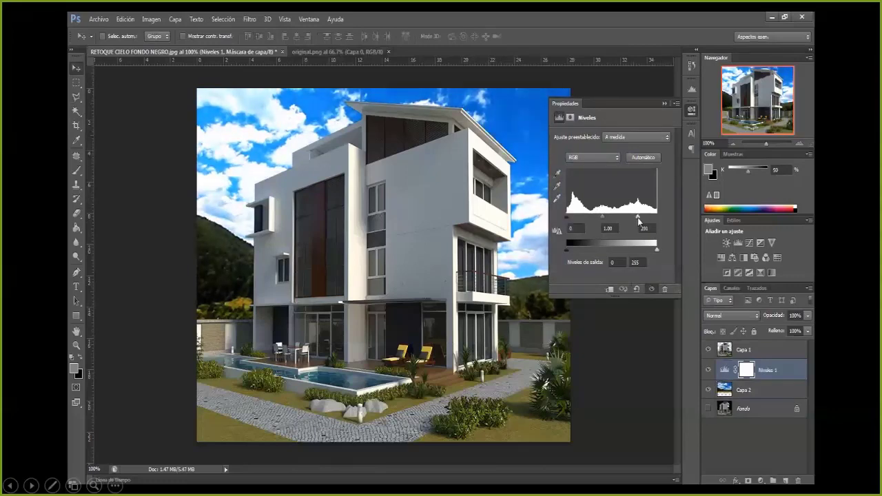
Step: Refine the sky's Levels adjustment with a white input of 210 and midtones brightened to about 1.47
key("ctrl+minus")
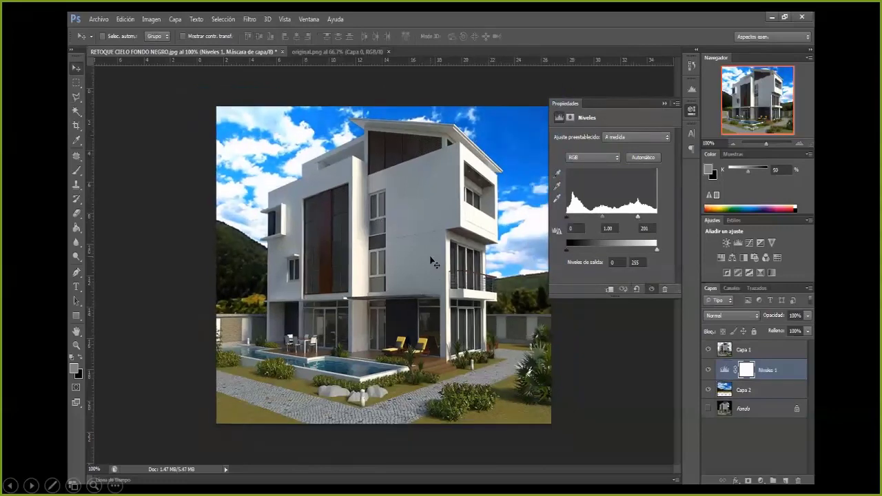
key("ctrl+minus")
left_click_drag(637, 218, 594, 220)
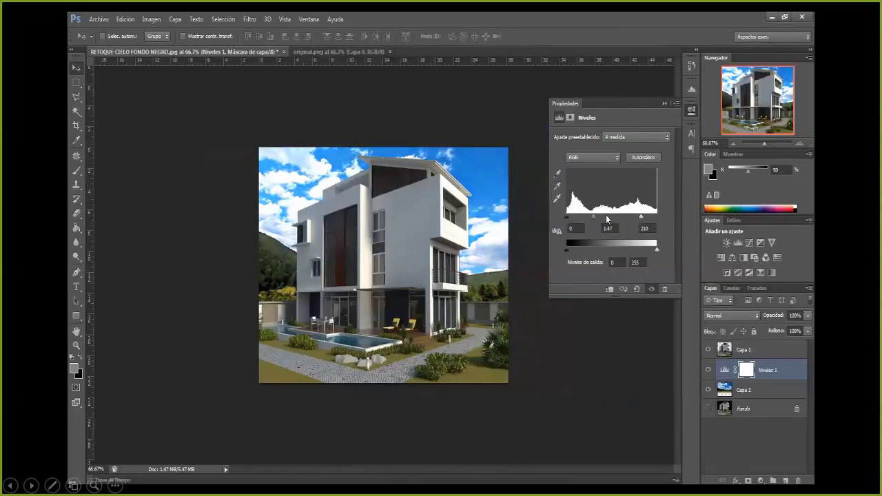
left_click_drag(594, 219, 592, 220)
left_click(664, 101)
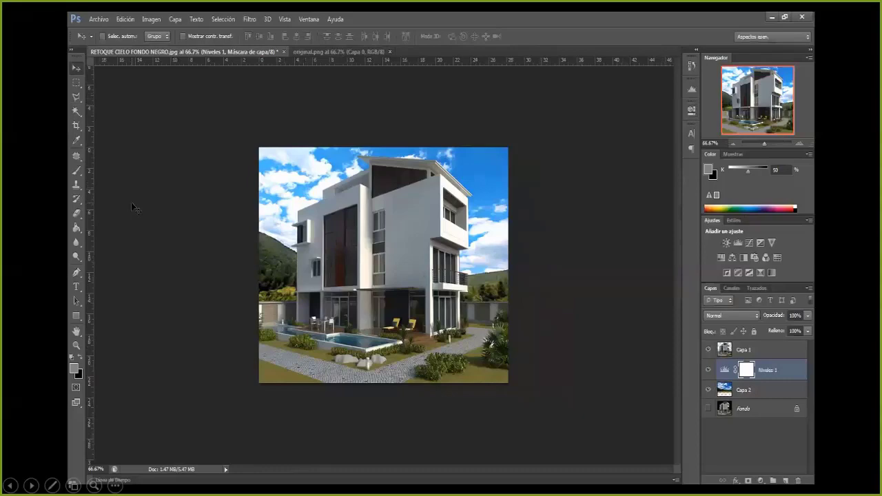
Step: Bring the birds from original.png into the render, scale them to about 15.5% and place them in the sky's upper-left corner
left_click(334, 52)
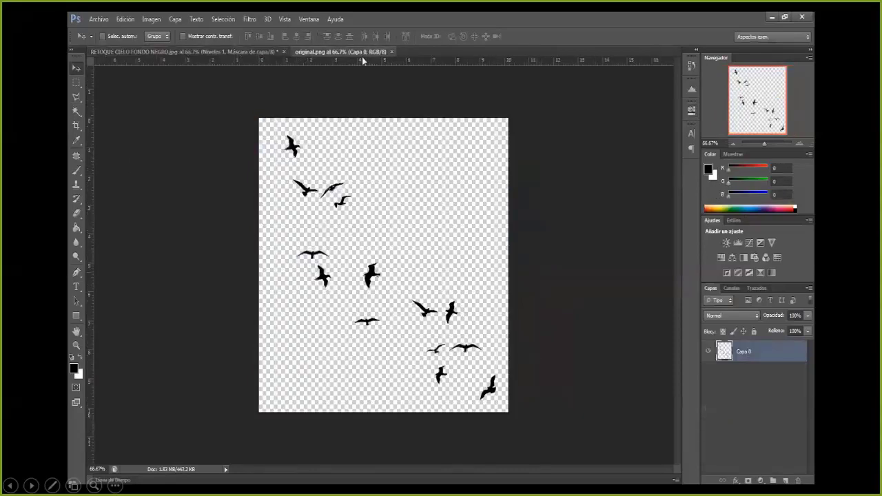
left_click_drag(362, 56, 406, 94)
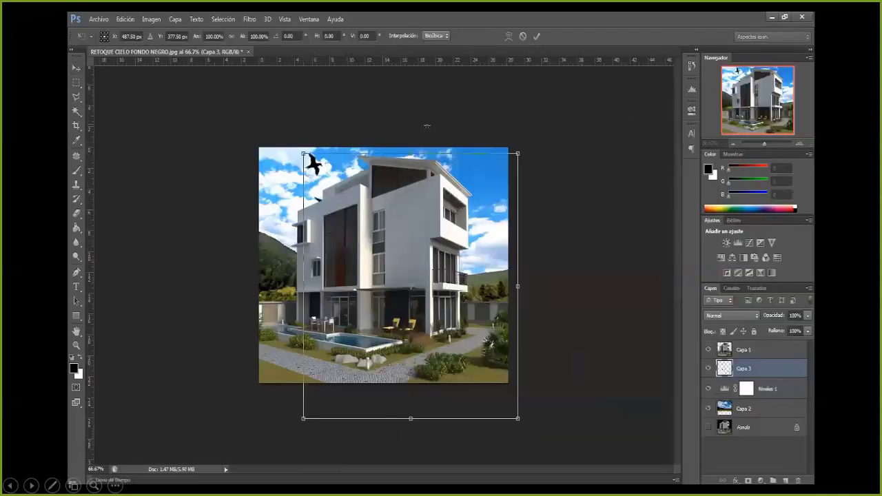
left_click_drag(518, 152, 339, 372)
left_click_drag(322, 404, 289, 187)
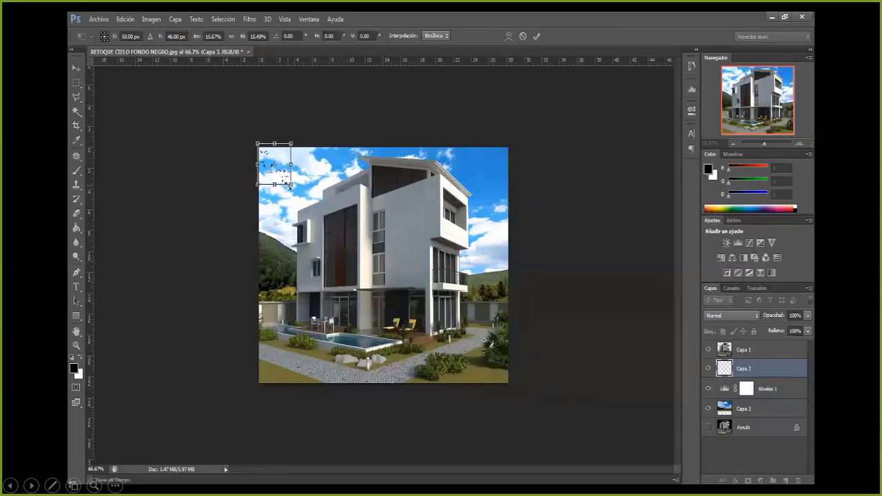
key("Return")
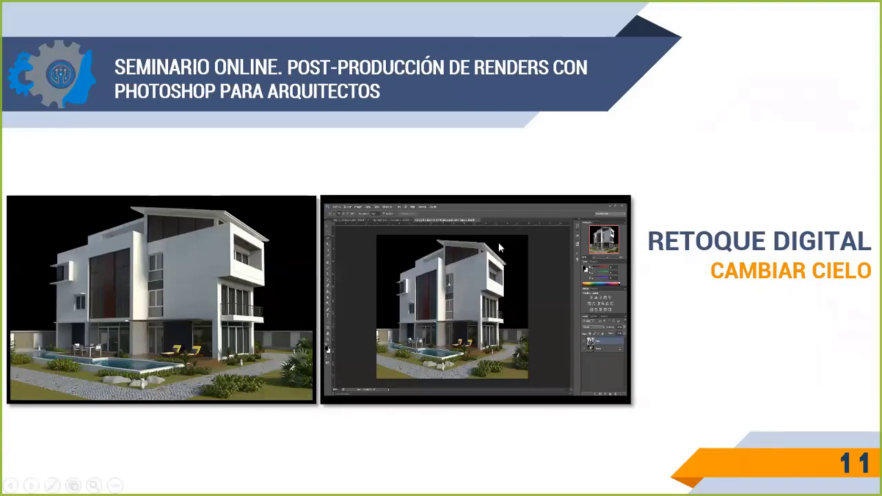
left_click(513, 162)
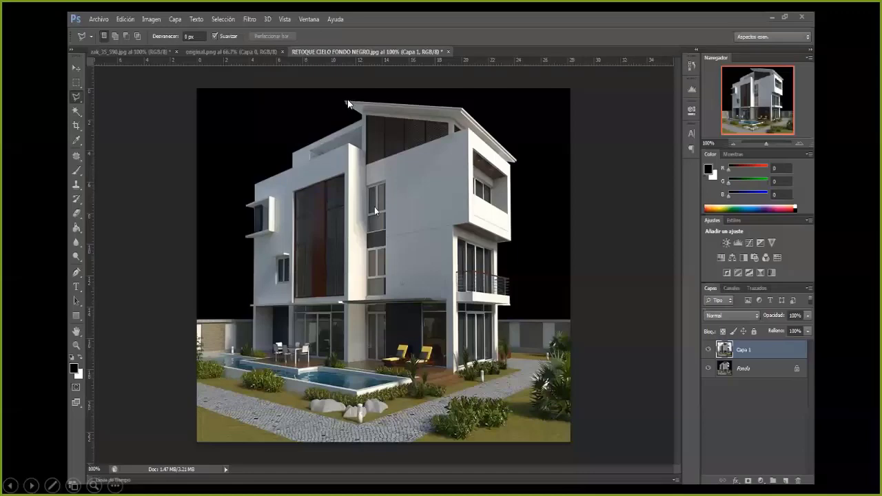
left_click(375, 211)
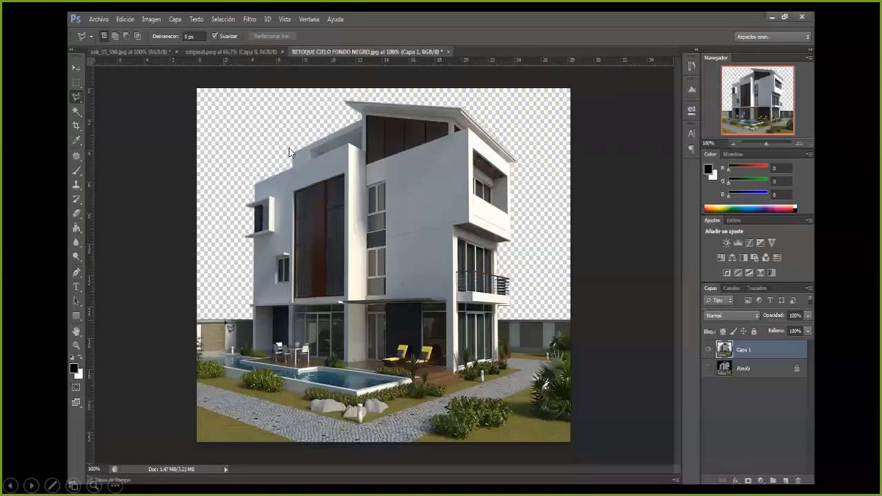
left_click(279, 189)
left_click(267, 193)
left_click(659, 232)
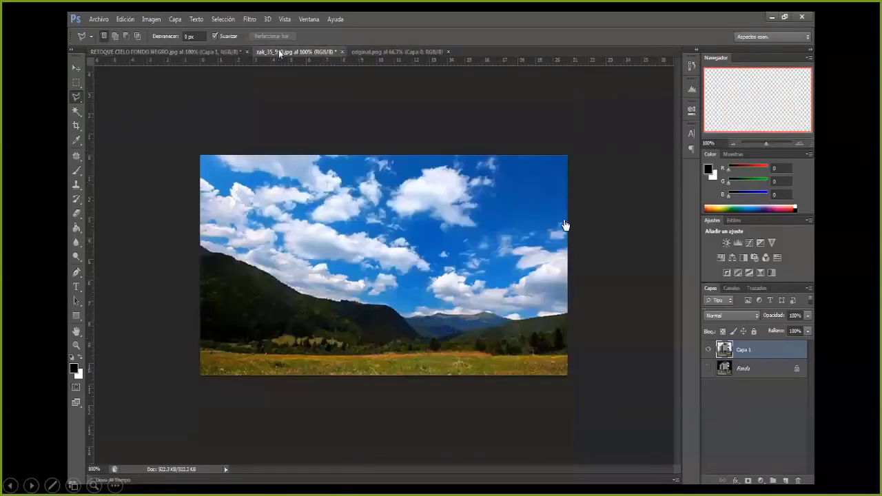
left_click(565, 225)
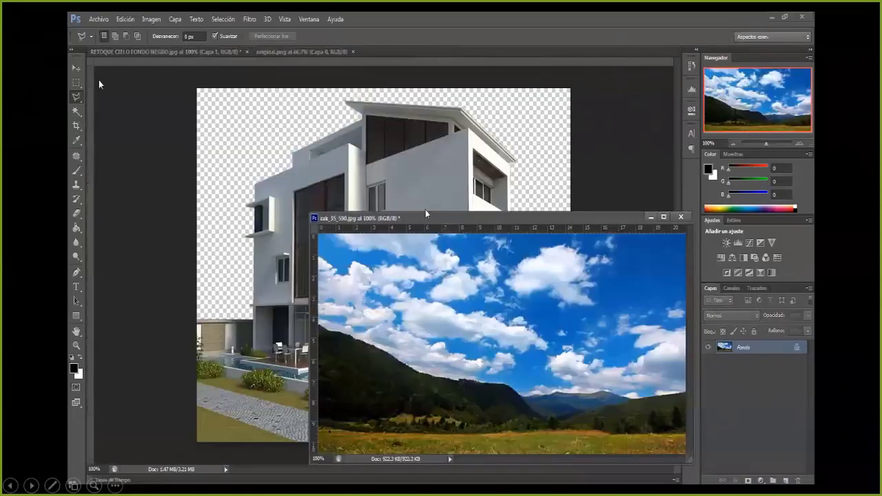
left_click(425, 209)
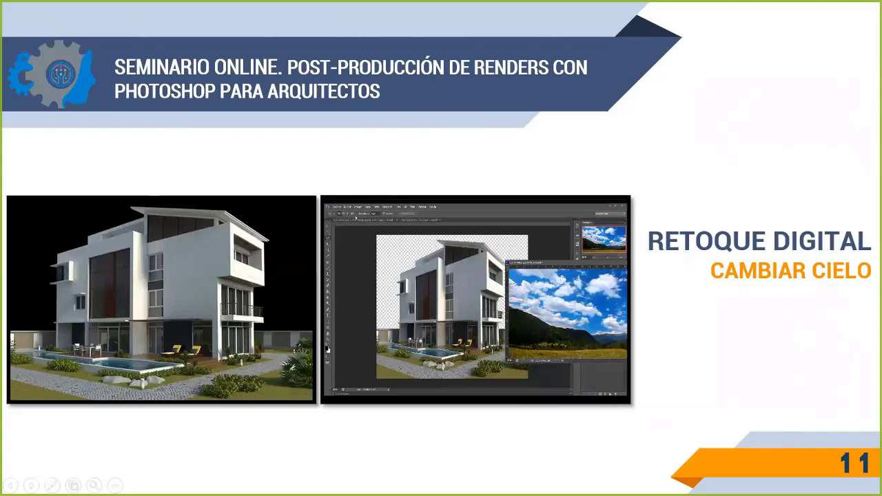
key("Right")
key("Right")
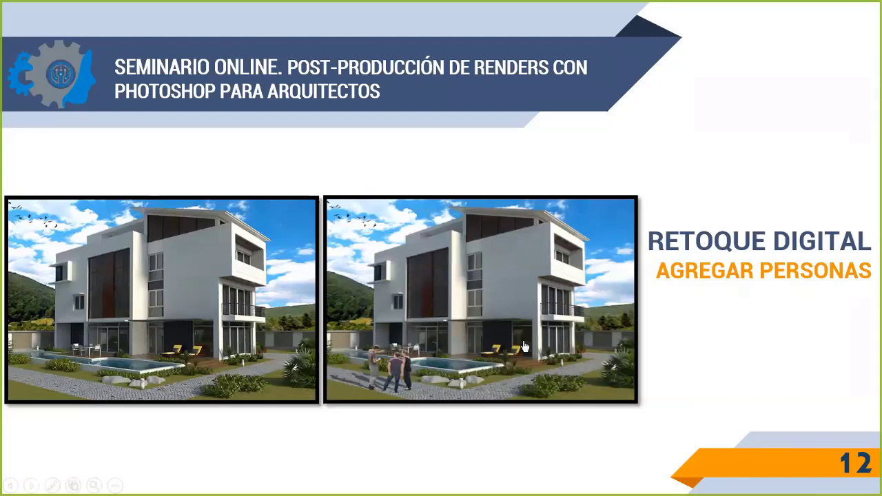
left_click(737, 460)
left_click(650, 170)
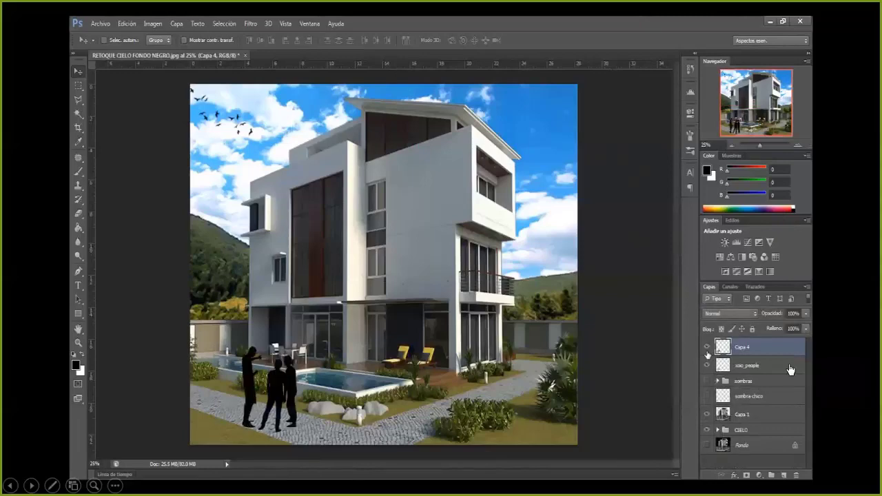
Step: Fill the people silhouettes on layer Capa 4 with black and rename the layer sombras
key("alt+BackSpace")
double_click(765, 348)
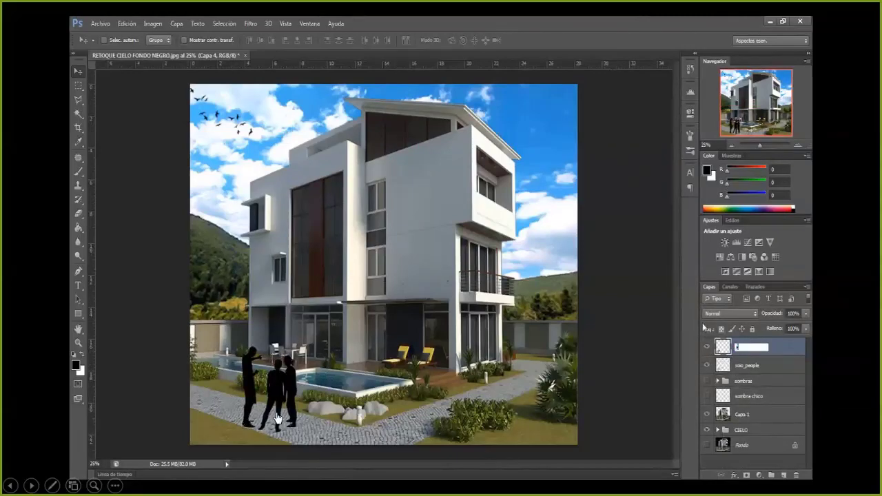
left_click(785, 444)
left_click(773, 350)
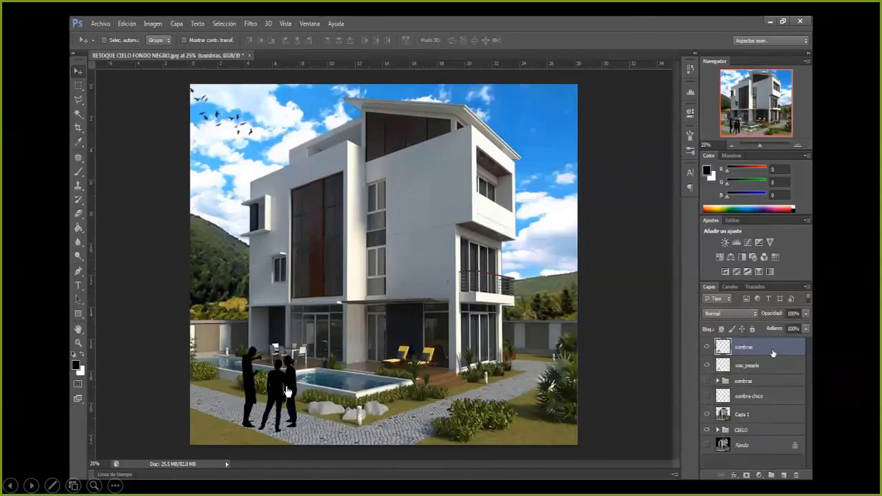
Step: Free-transform the sombras silhouettes, tilting and distorting them so they lie on the ground beside the people like cast shadows
key("ctrl+t")
left_click_drag(287, 391, 290, 398)
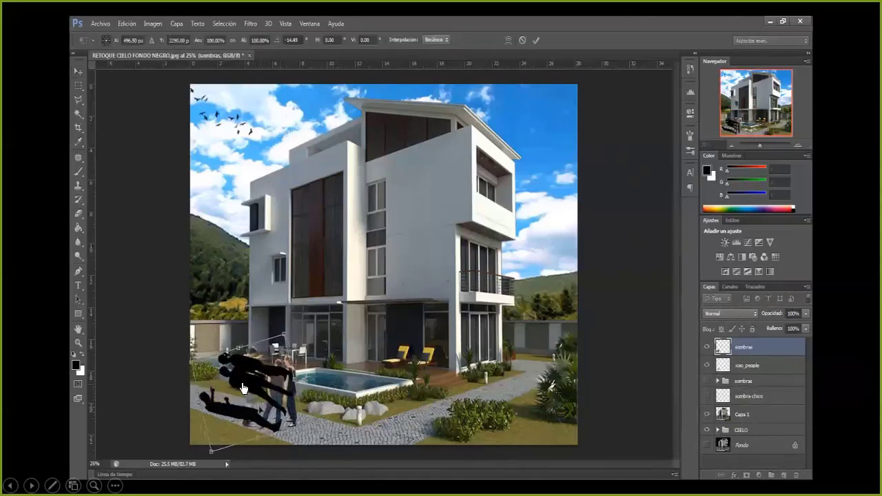
left_click_drag(262, 411, 269, 416)
left_click_drag(167, 349, 190, 365)
key("Return")
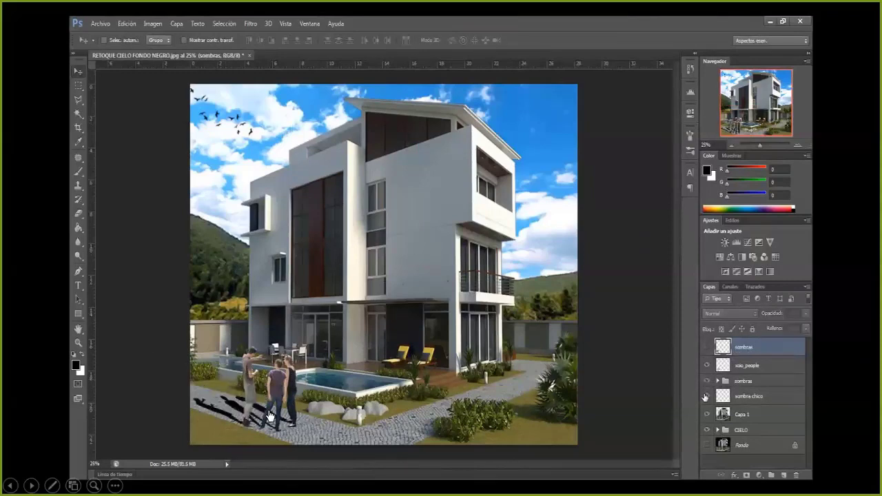
Step: Skew and adjust the sombra chica 1 shadow so its base meets the feet of the middle person
scroll(220, 387, "up", 5)
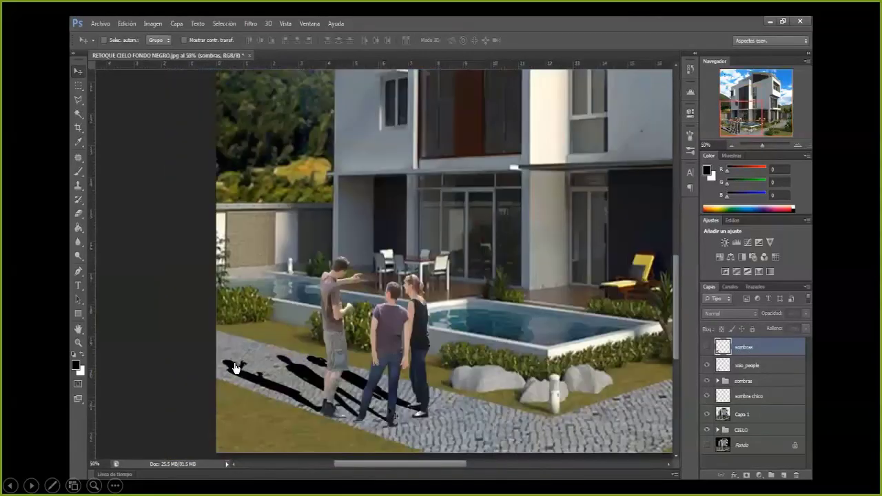
left_click(331, 377, "ctrl")
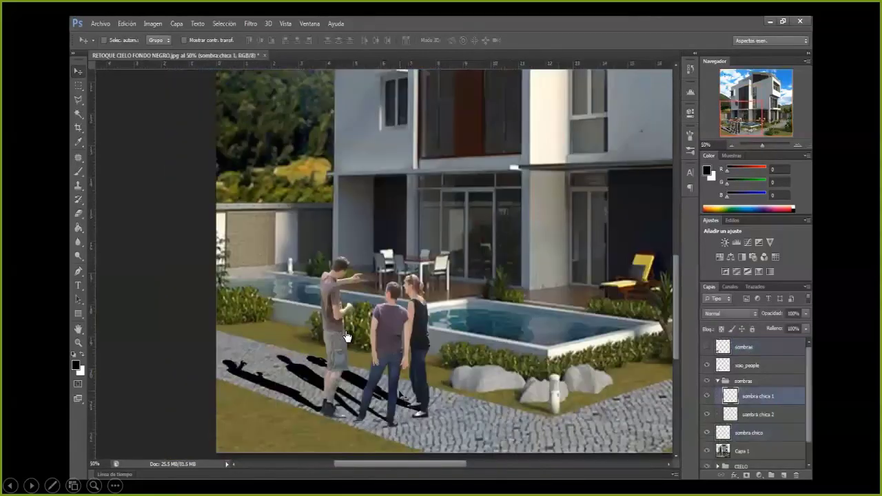
key("ctrl+t")
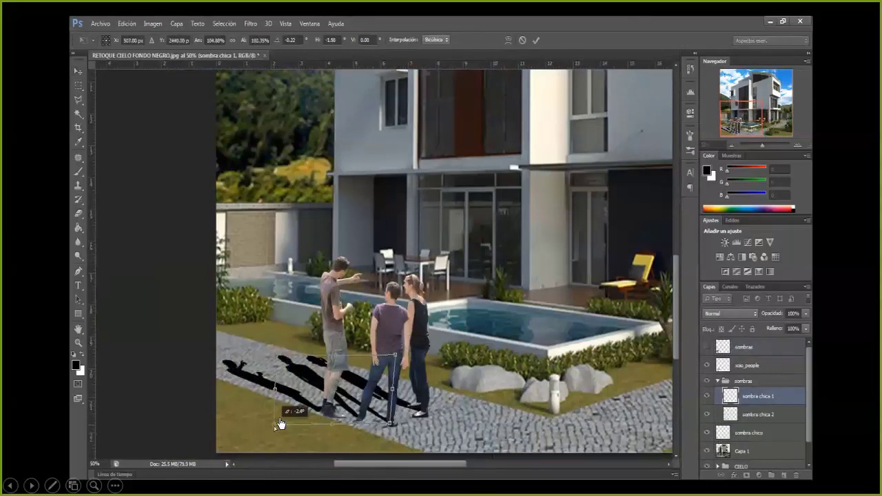
left_click(535, 40)
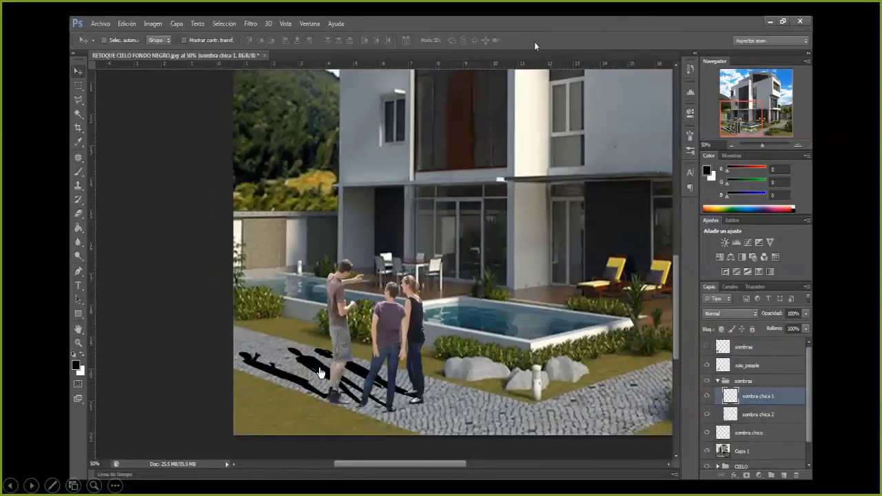
Step: Collapse the sombras group and select it together with the sombra chico layer
scroll(318, 372, "down", 3)
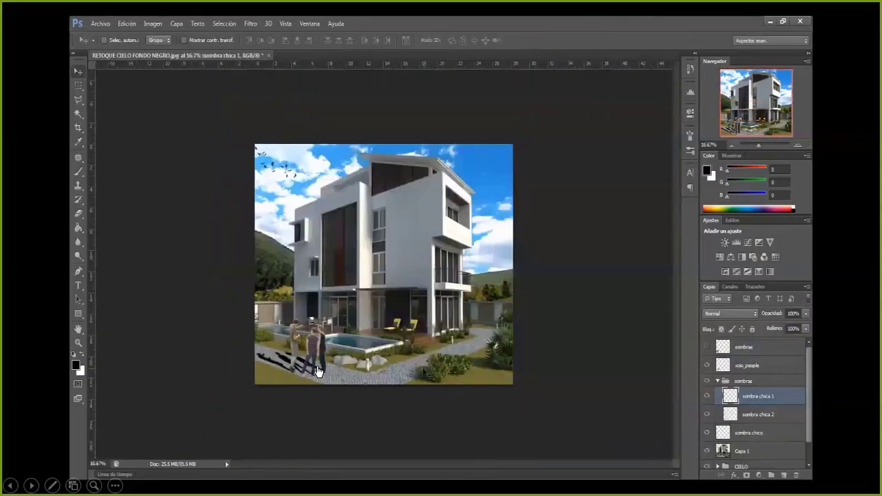
left_click(743, 380)
left_click(717, 380)
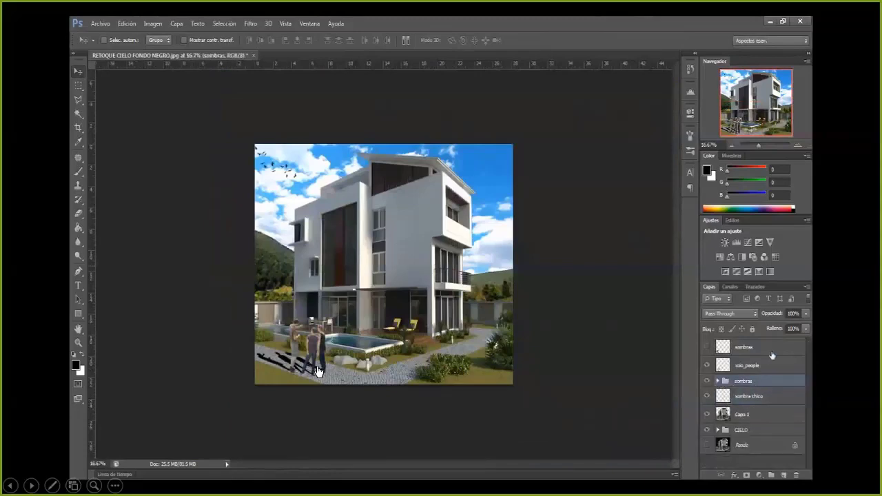
left_click(766, 401, "shift")
Step: Free-transform the selected shadows together, rotating them -1.41° and nudging them about 10 px left and 8 px up to meet the people's feet
left_click_drag(312, 364, 524, 366)
key("ctrl+t")
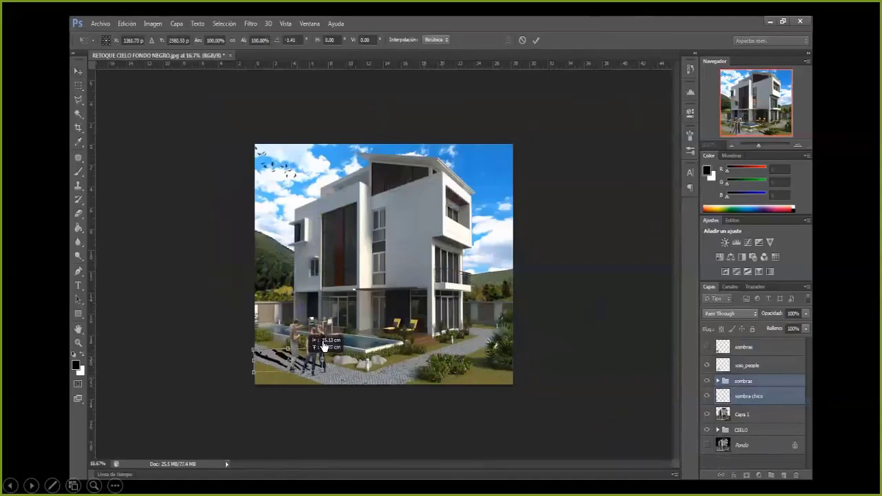
key("ctrl+plus")
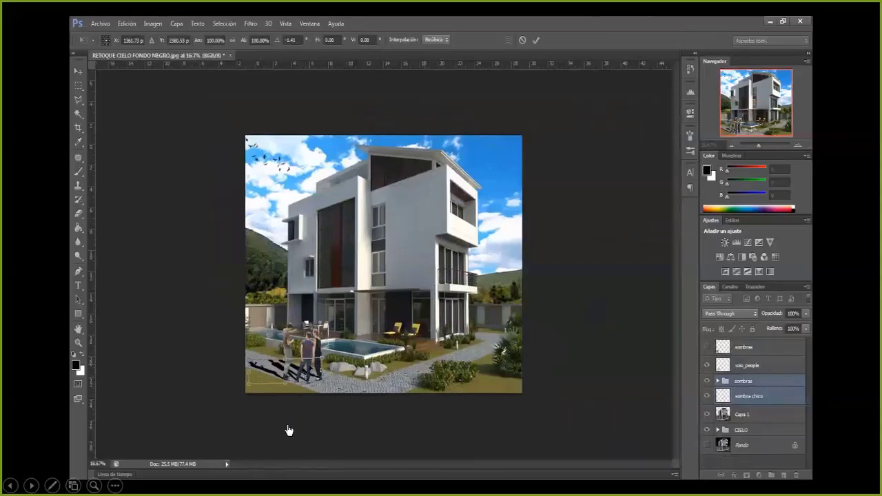
key("ctrl+plus")
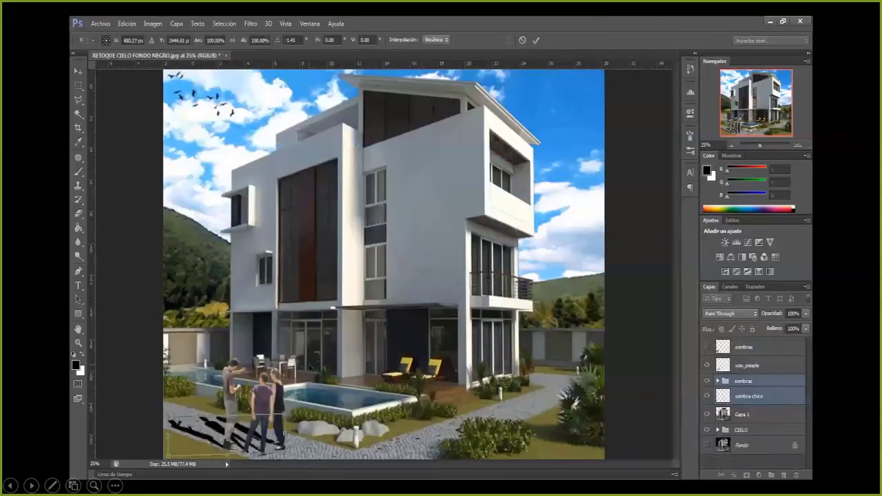
key("ctrl+plus")
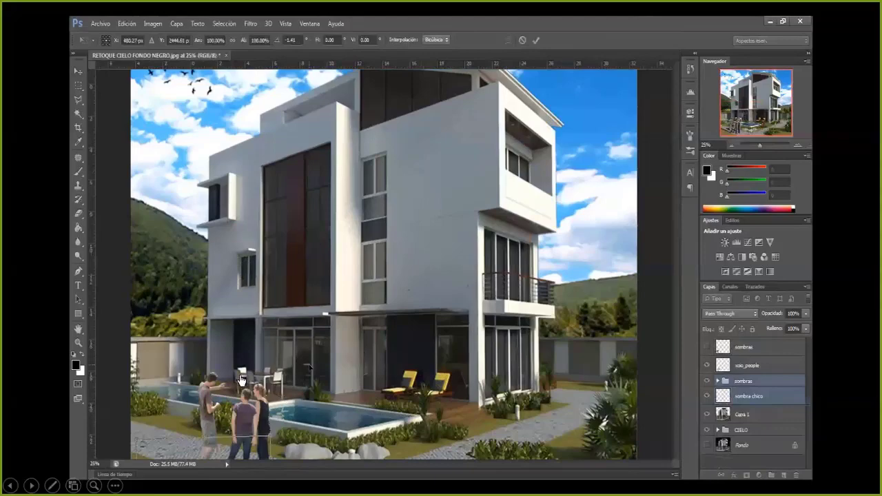
key("ctrl+plus")
key("ctrl+plus")
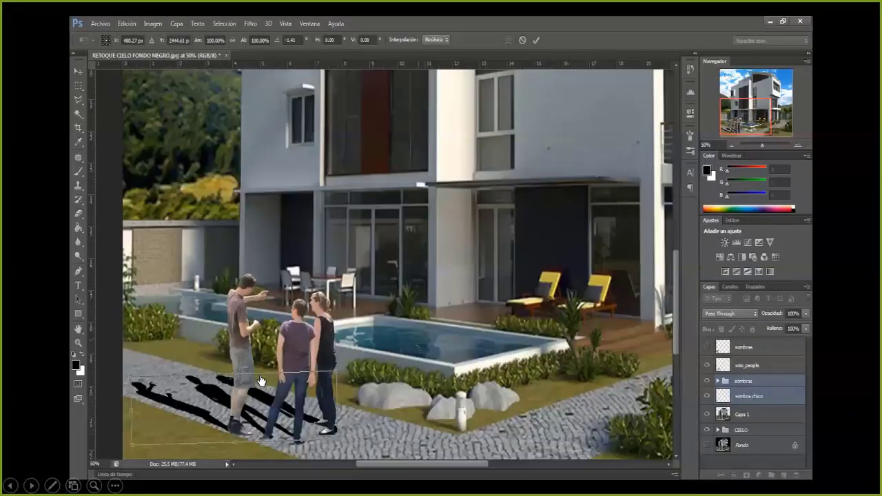
scroll(467, 370, "down", 2)
key("Left")
key("Left")
key("Left")
key("Left")
key("Left")
key("Left")
key("Left")
key("Left")
key("Down")
key("Down")
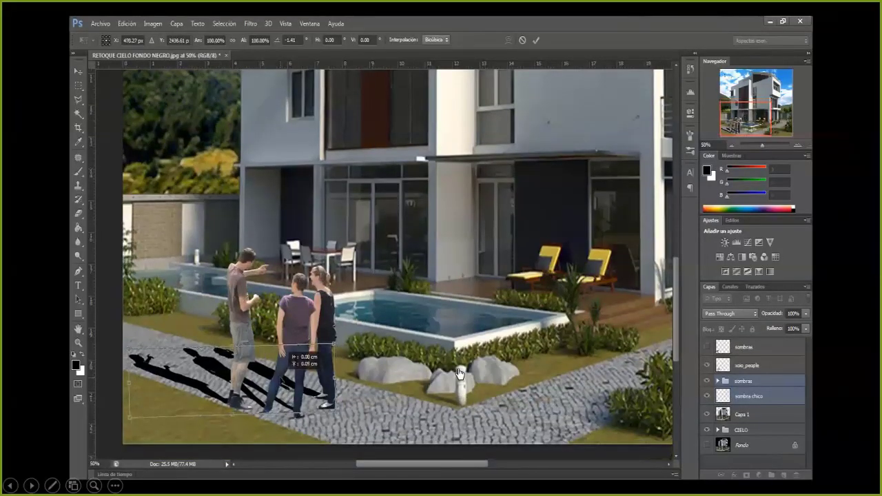
key("Return")
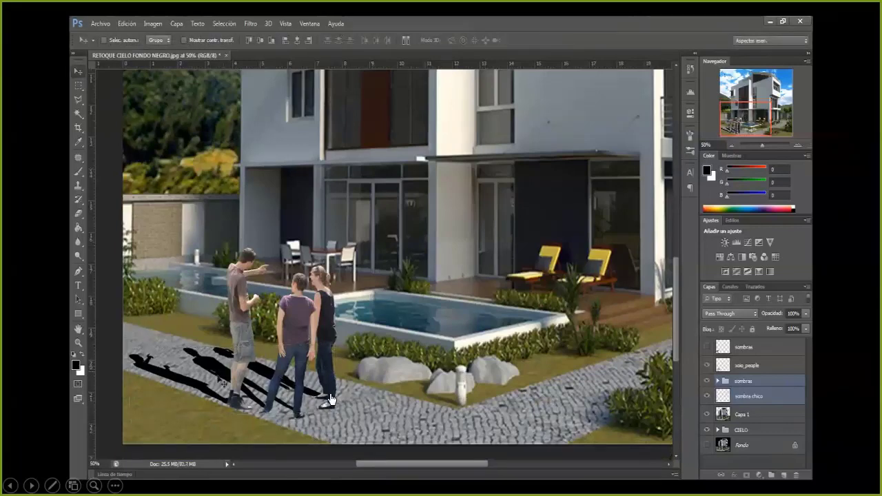
Step: Set the opacity of the sombras group and the sombra chico layer to 60%
key("ctrl+minus")
key("ctrl+minus")
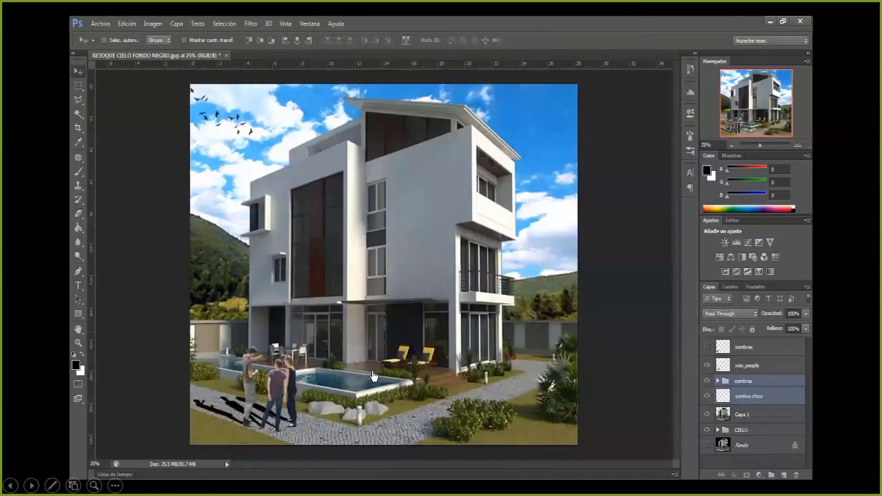
left_click(793, 313)
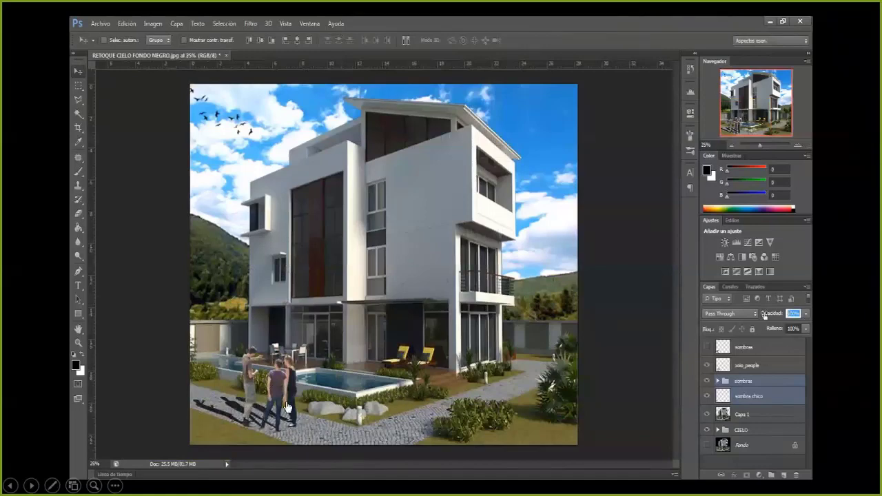
type("80")
key("Return")
key("Return")
type("60")
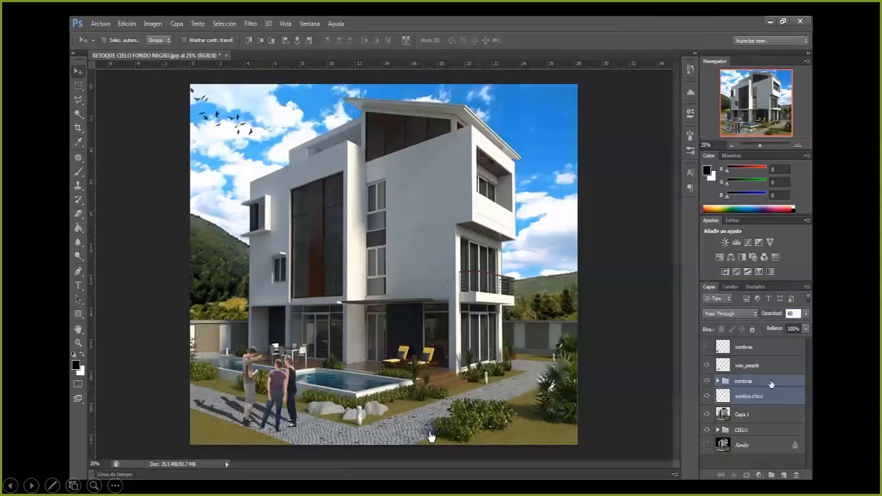
Step: Add a color overlay to the sombra chico layer, sampling its color from the dark shadow on the stone path beside the bushes
double_click(775, 397)
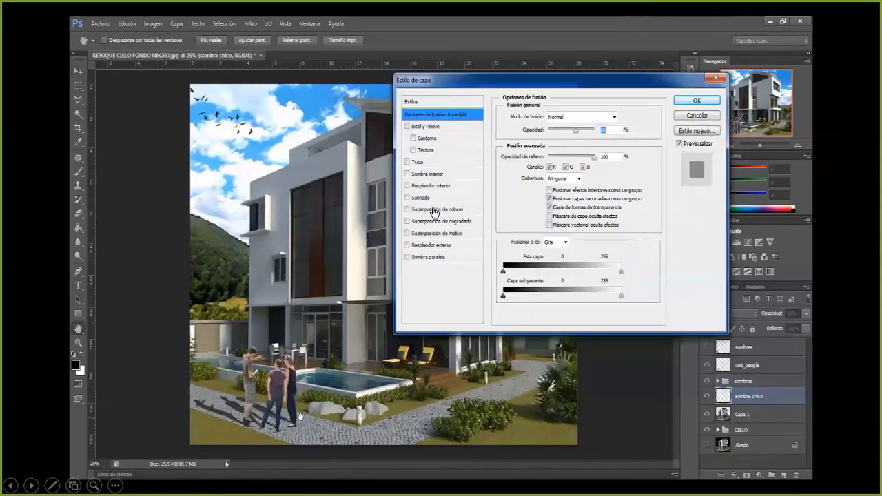
left_click(468, 211)
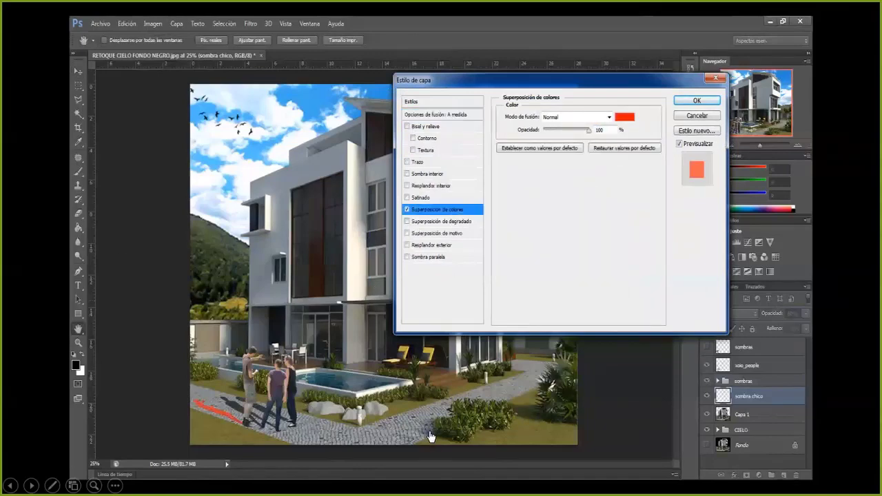
left_click(624, 119)
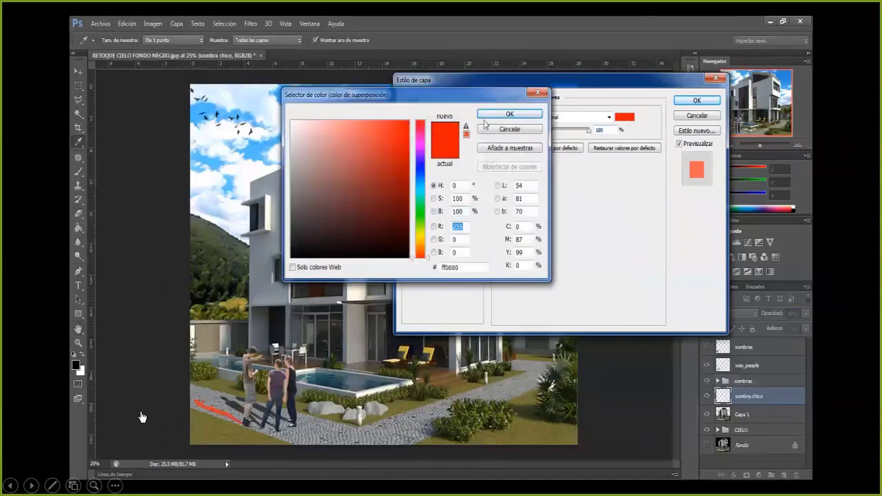
left_click(433, 431)
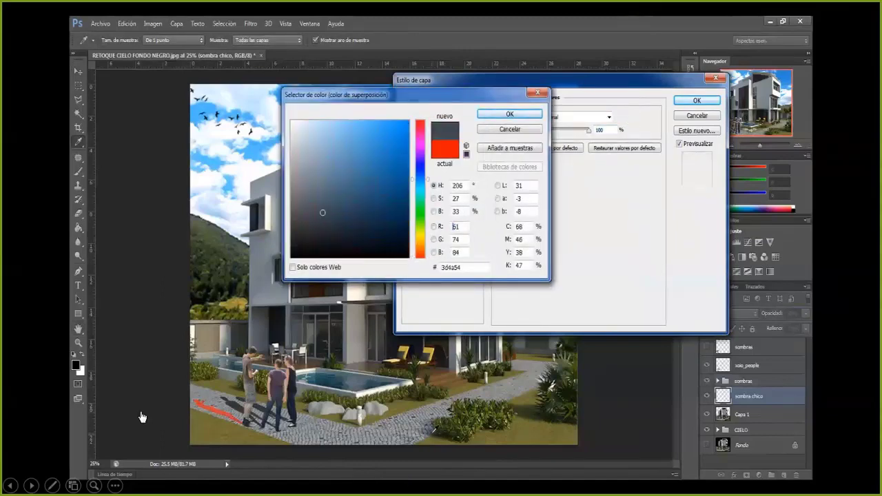
left_click(433, 429)
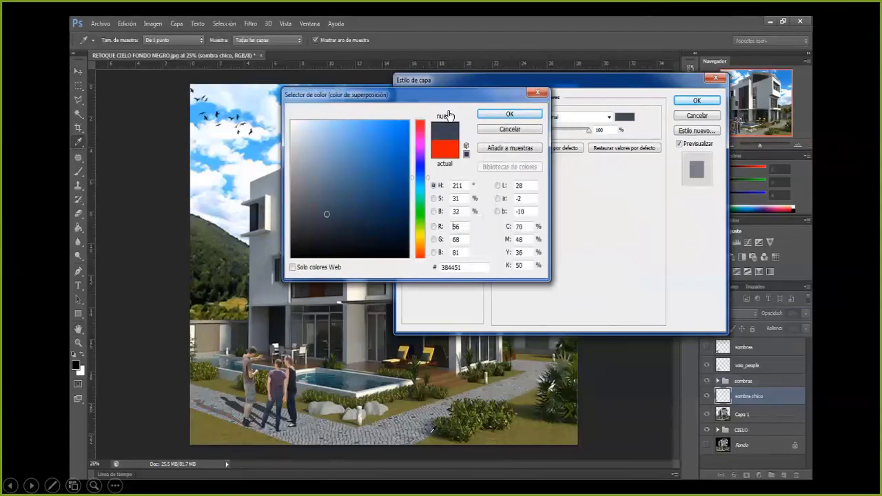
left_click(432, 428)
left_click(430, 432)
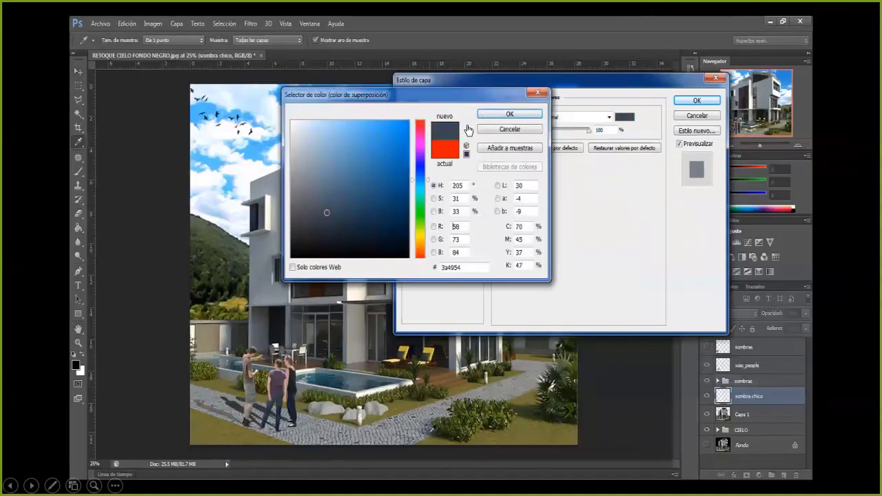
Step: Resample the overlay color from the stone path as 39464f and accept it
key("ctrl+plus")
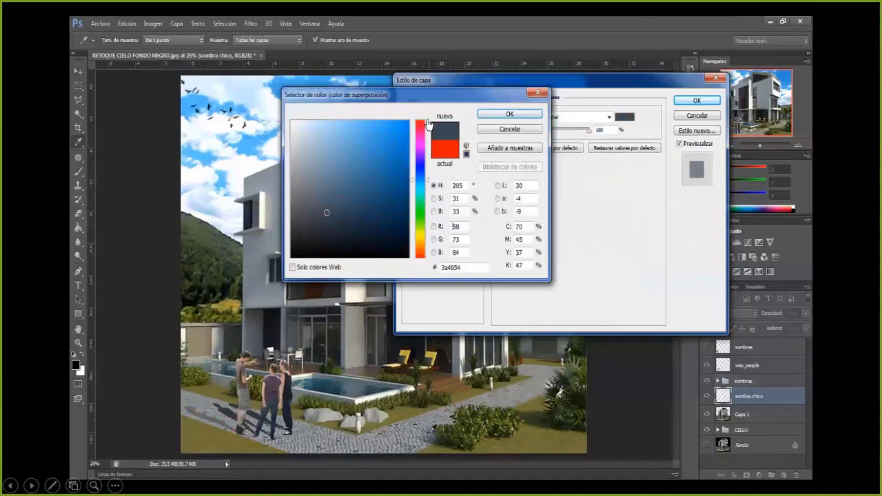
key("ctrl+plus")
left_click(367, 432)
left_click_drag(468, 92, 415, 69)
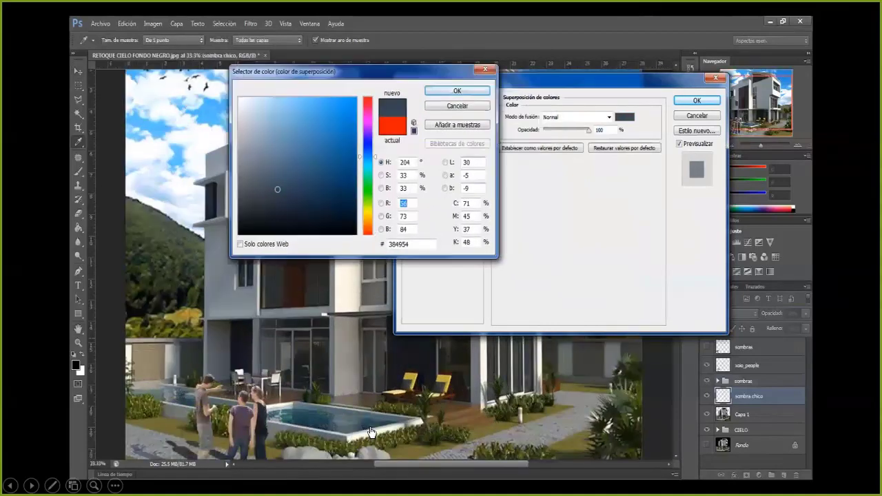
key("ctrl+minus")
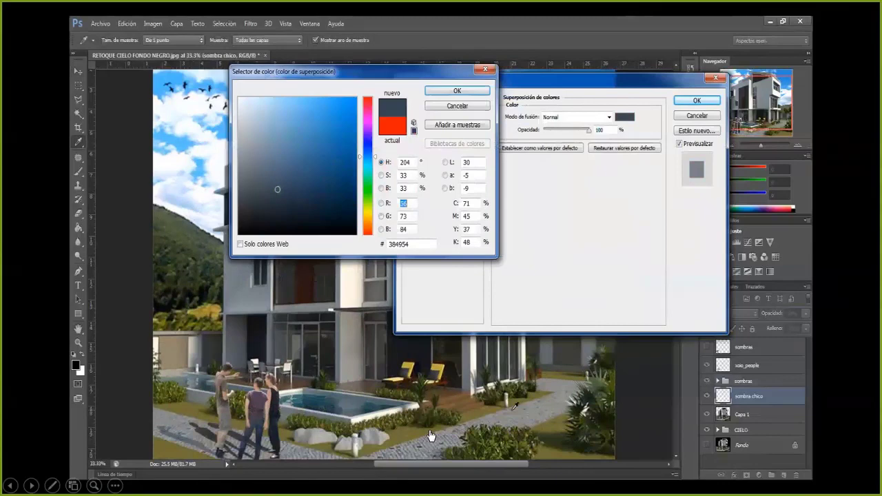
scroll(431, 435, "down", 1)
left_click(403, 444)
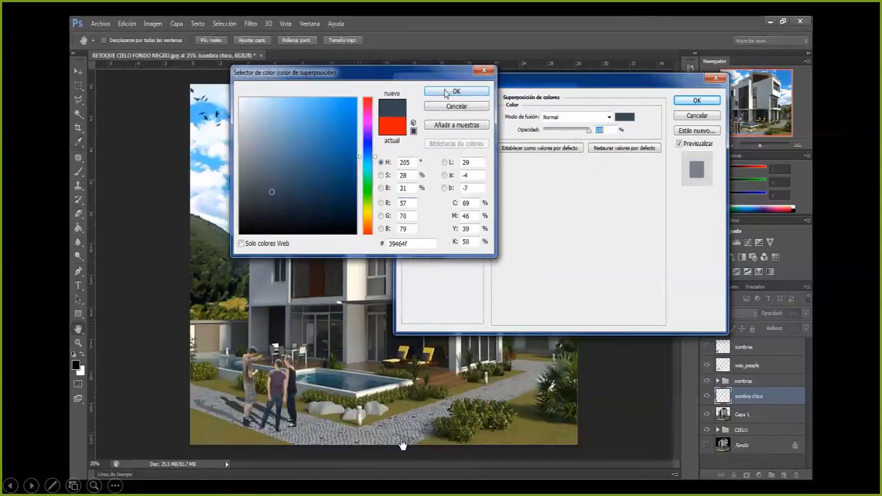
key("Return")
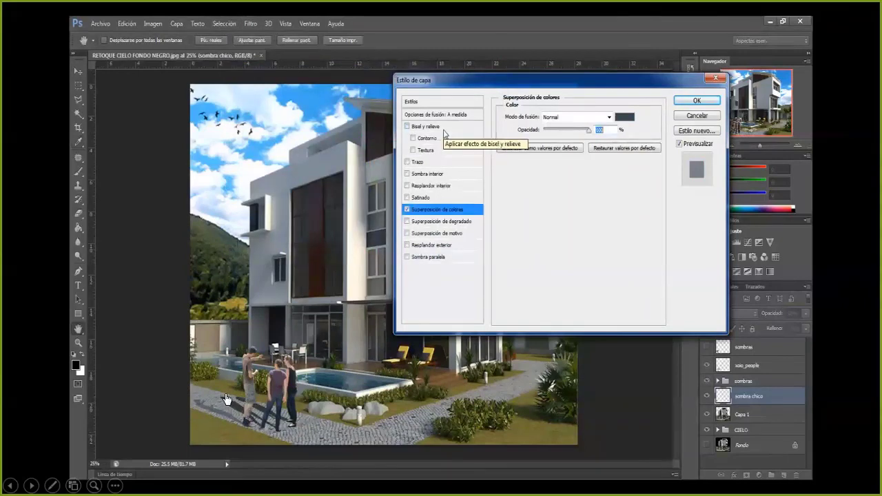
Step: Set the sombra chico color overlay's opacity to 70%, copying its hex code 39464f before applying the layer style
left_click_drag(587, 130, 577, 137)
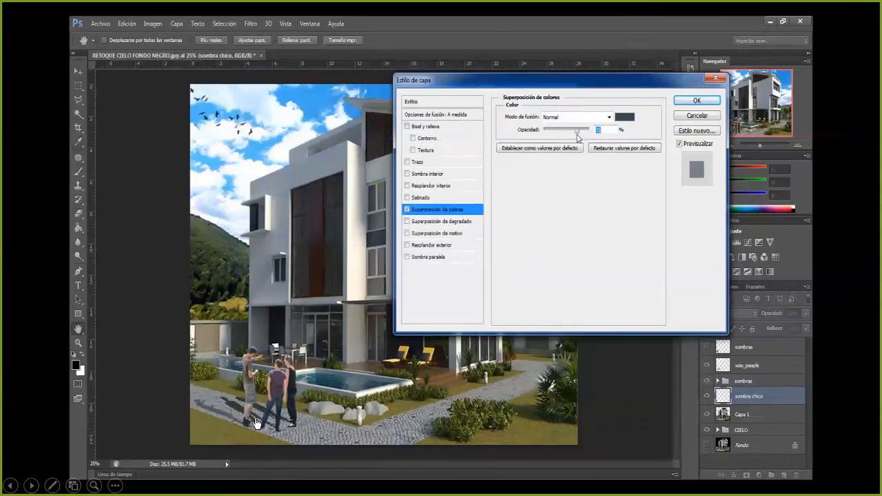
type("70")
left_click(625, 118)
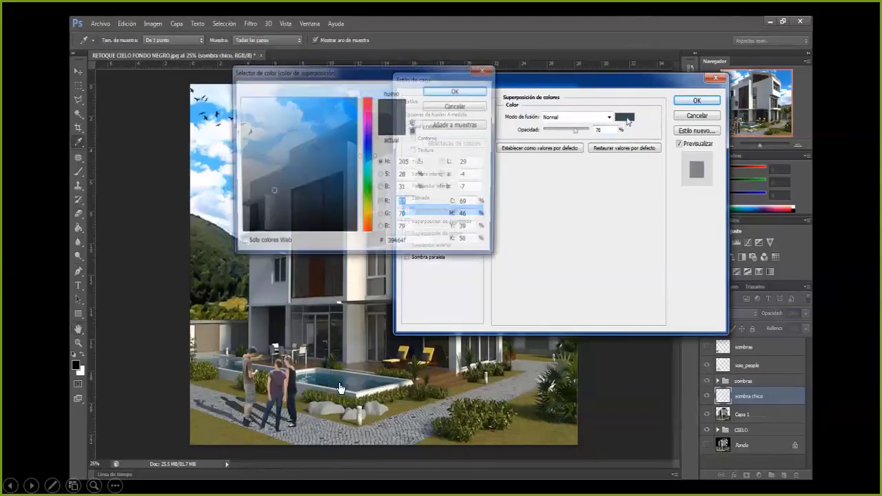
right_click(413, 244)
key("ctrl+c")
left_click(429, 277)
left_click(476, 95)
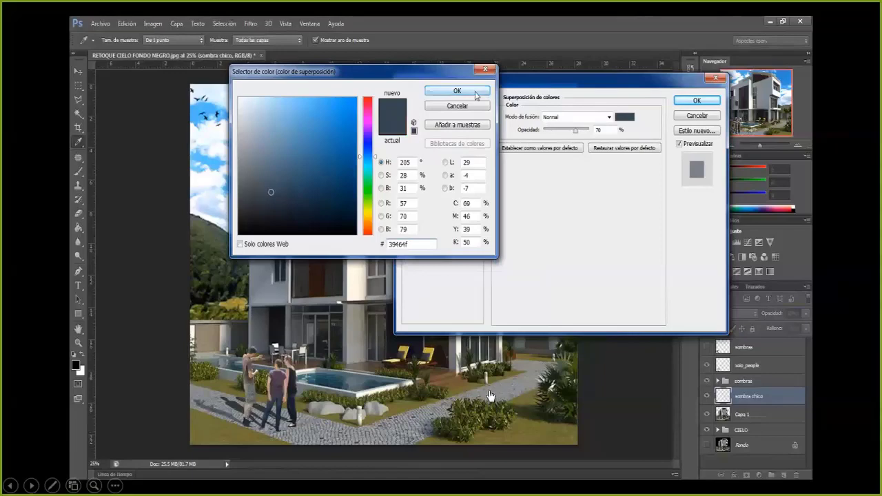
left_click(475, 95)
left_click(696, 103)
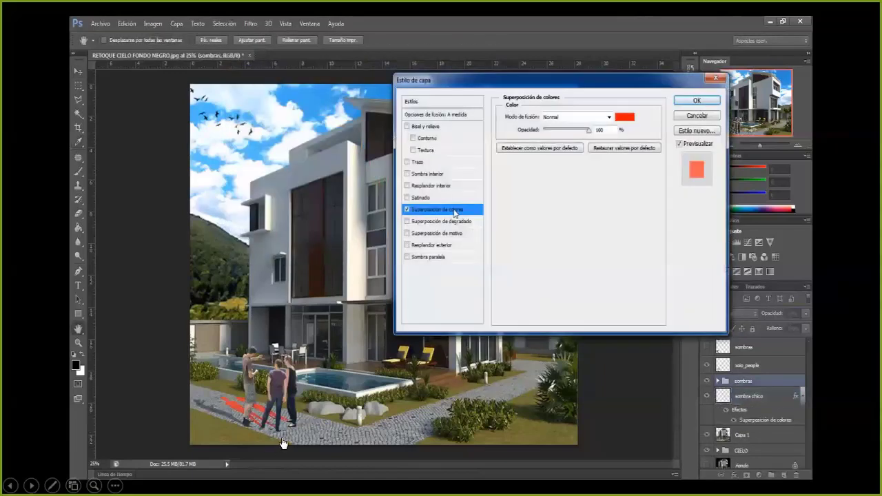
Step: Give the sombras group a color overlay with the copied hex color 39464f at 70% opacity
left_click(402, 244)
right_click(402, 244)
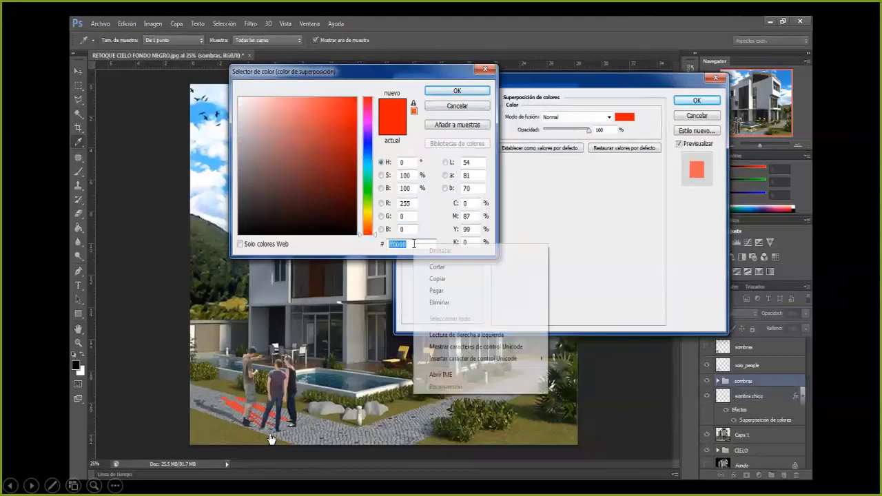
left_click(449, 290)
left_click(455, 91)
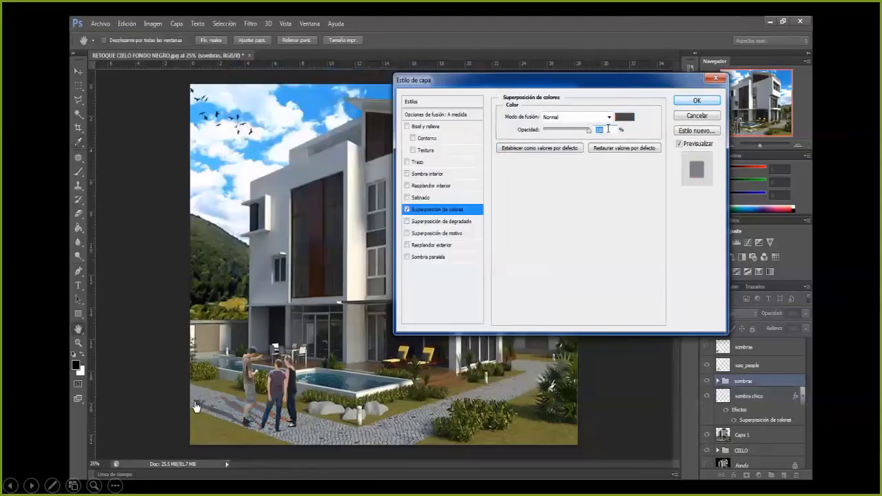
type("70")
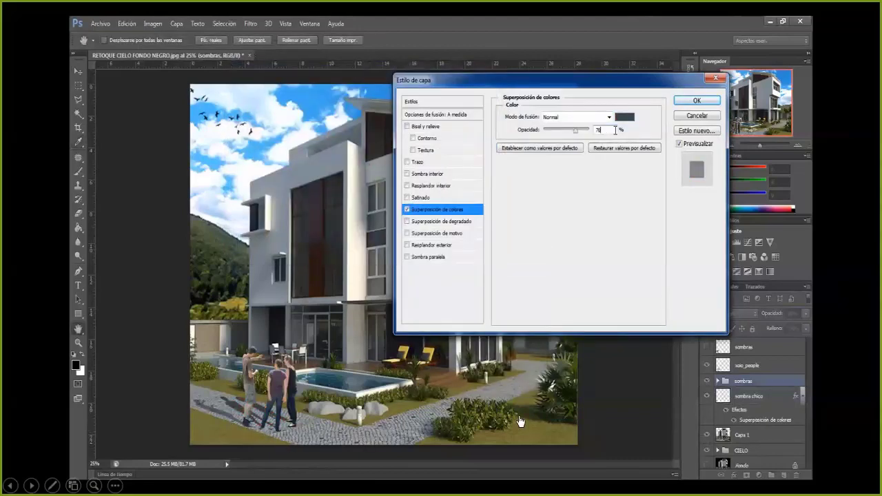
left_click(710, 103)
Step: Set the layer opacity of sombra chico and of the sombras group to 70%
double_click(754, 419)
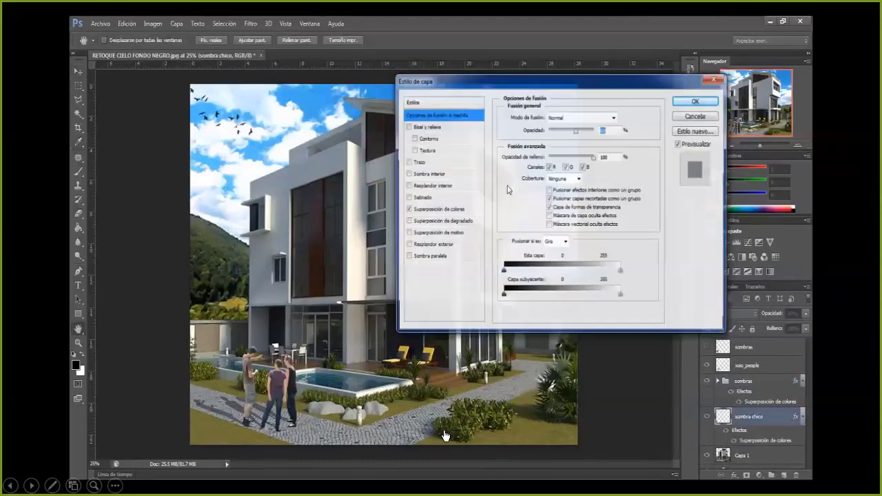
left_click(718, 102)
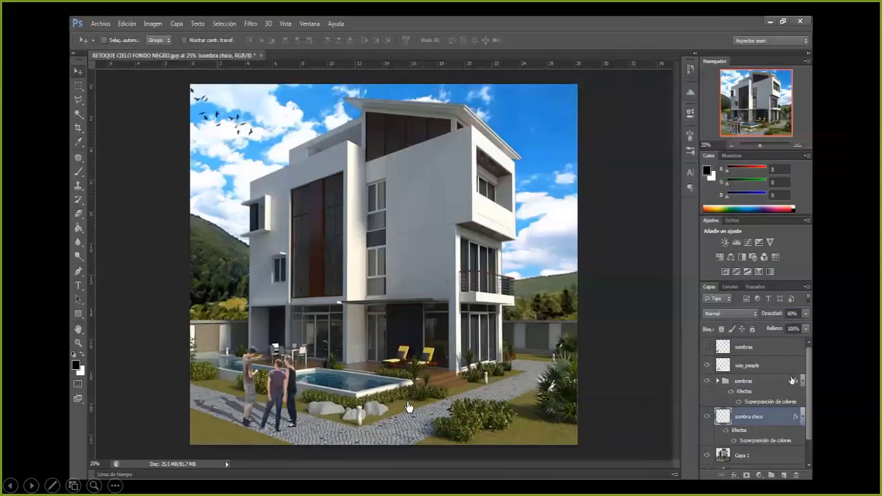
double_click(793, 313)
type("70")
left_click(758, 381)
left_click(795, 314)
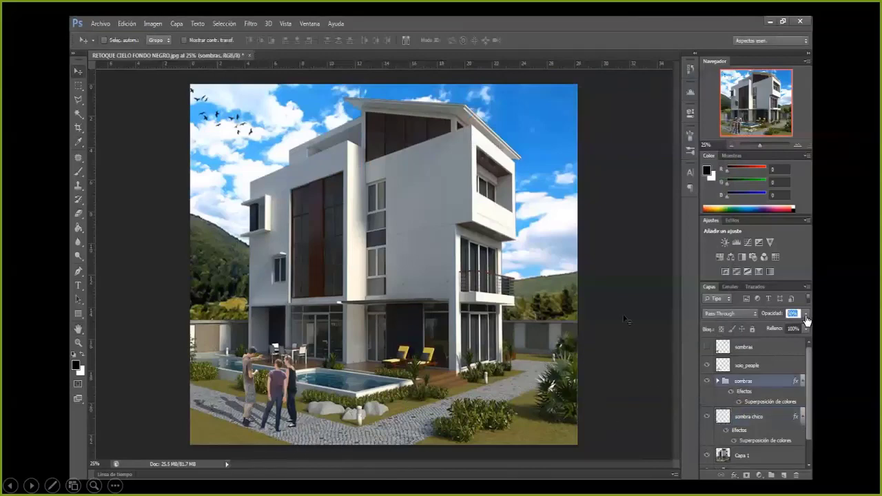
type("70")
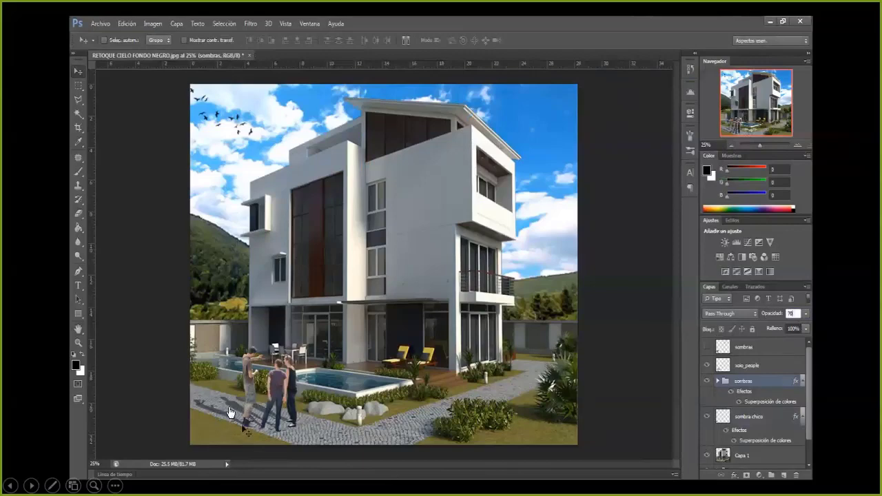
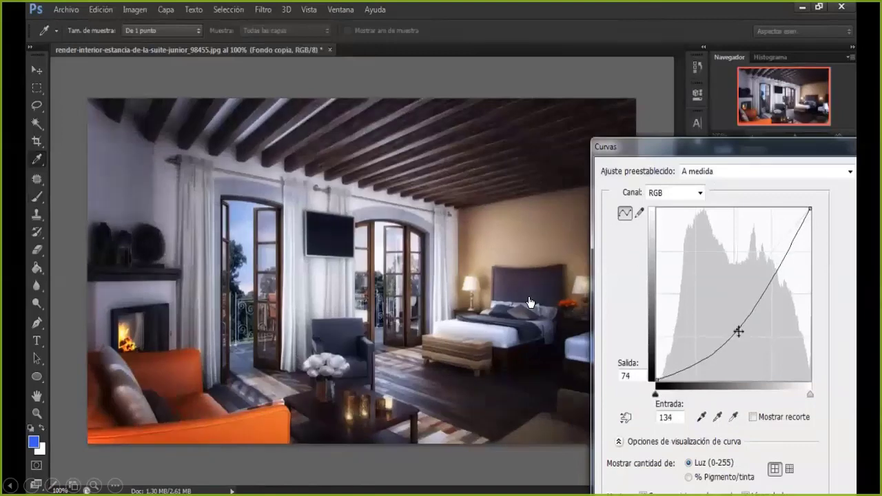
Step: Duplicate the Fondo copia layer and open the custom Lens Correction settings for the duplicate
left_click_drag(682, 152, 500, 124)
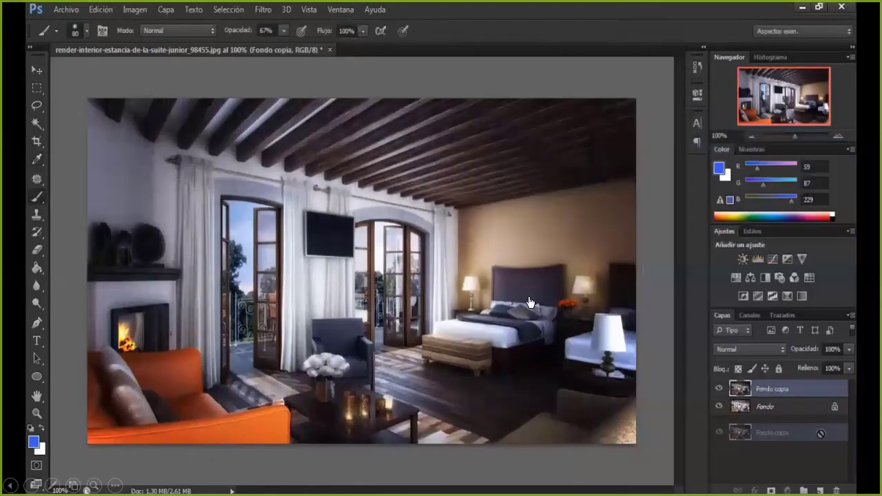
left_click_drag(821, 431, 820, 490)
left_click(262, 9)
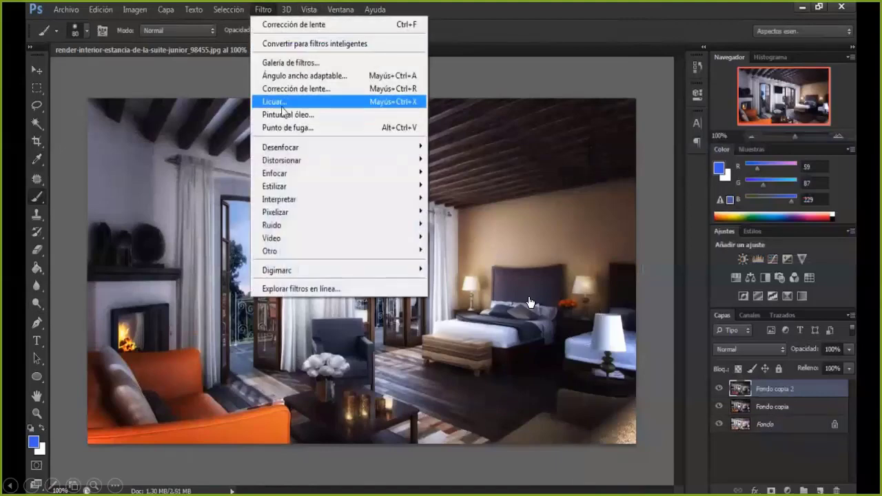
left_click(289, 89)
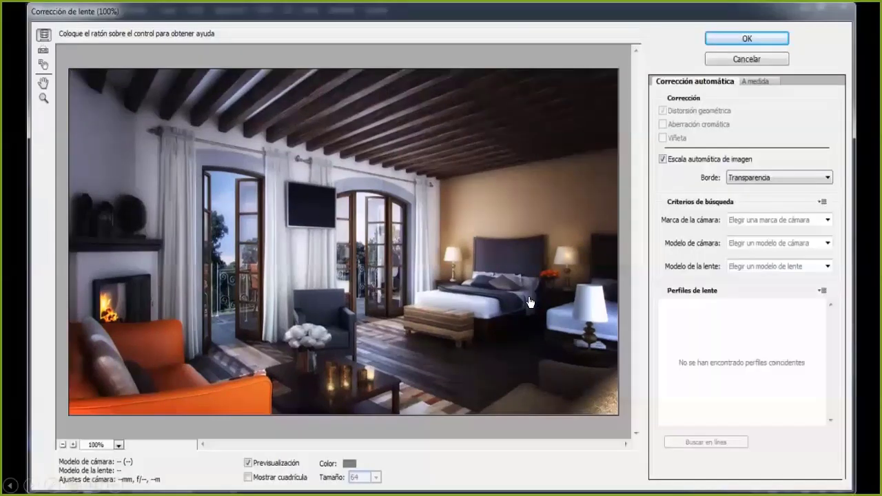
left_click(755, 81)
Step: Darken the image edges with a vignette of amount -19 and midpoint +24, and apply the lens correction
left_click_drag(748, 288, 758, 299)
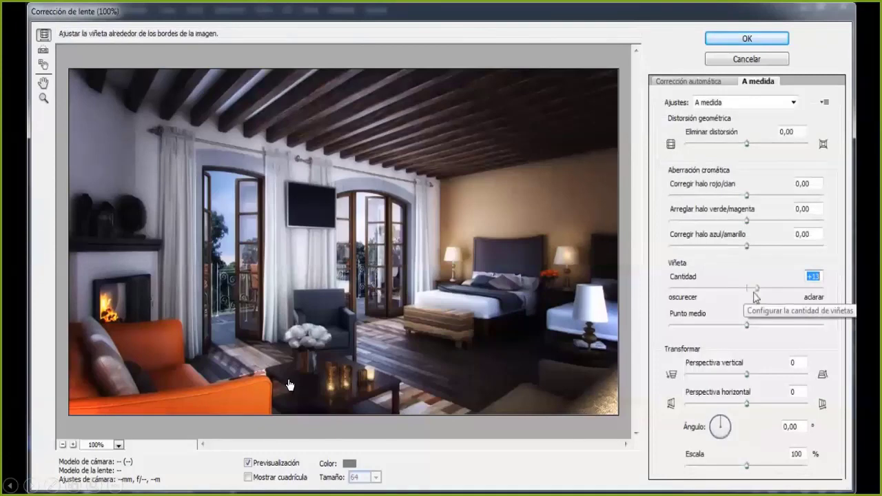
left_click_drag(746, 325, 740, 326)
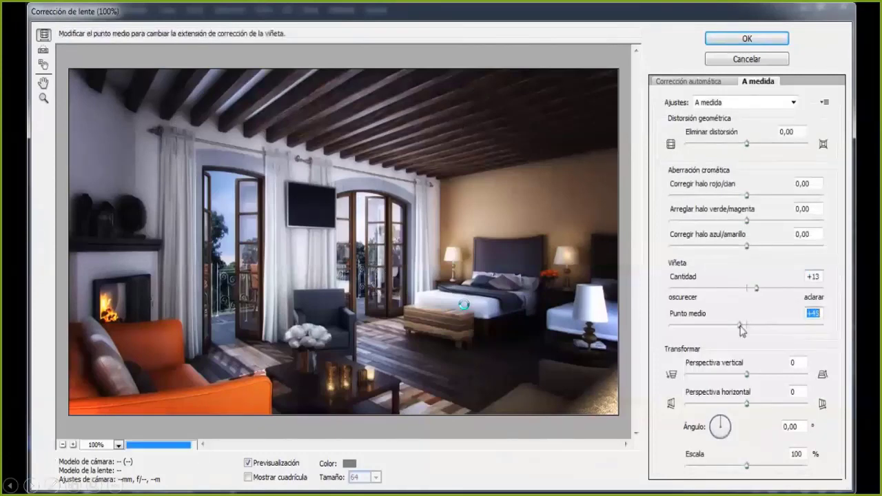
left_click_drag(756, 288, 736, 293)
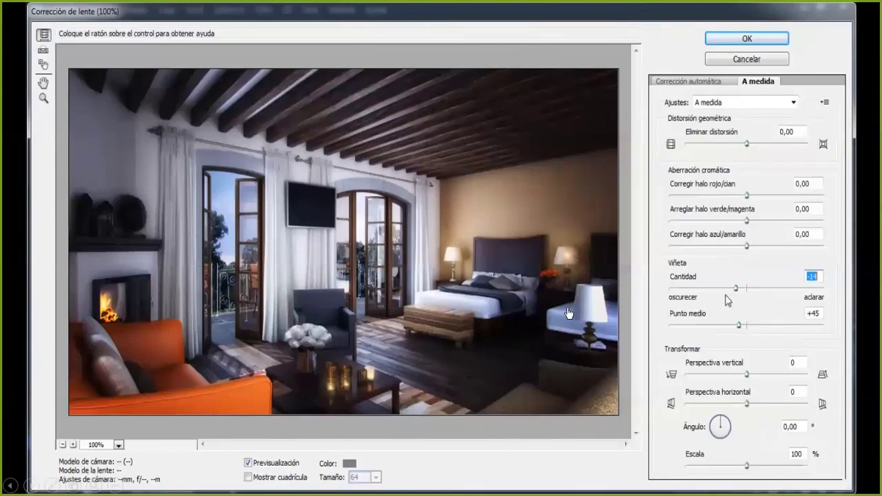
left_click_drag(735, 288, 726, 290)
left_click_drag(739, 324, 707, 334)
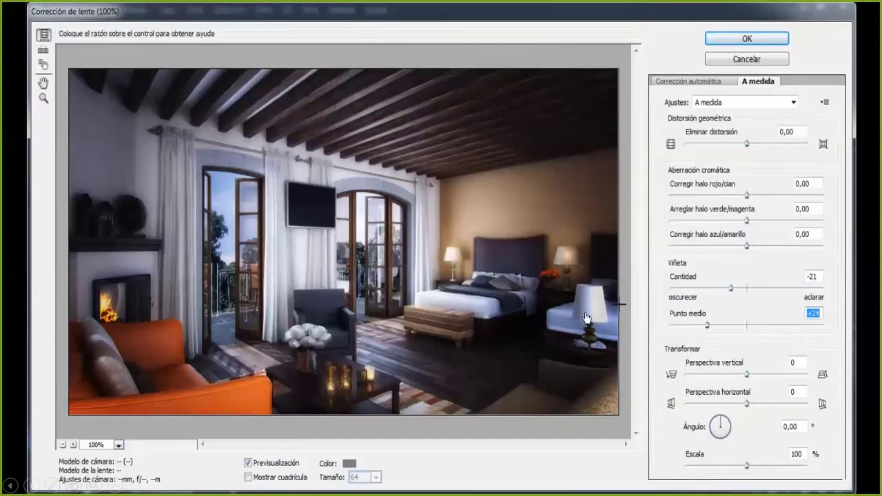
left_click_drag(731, 289, 735, 298)
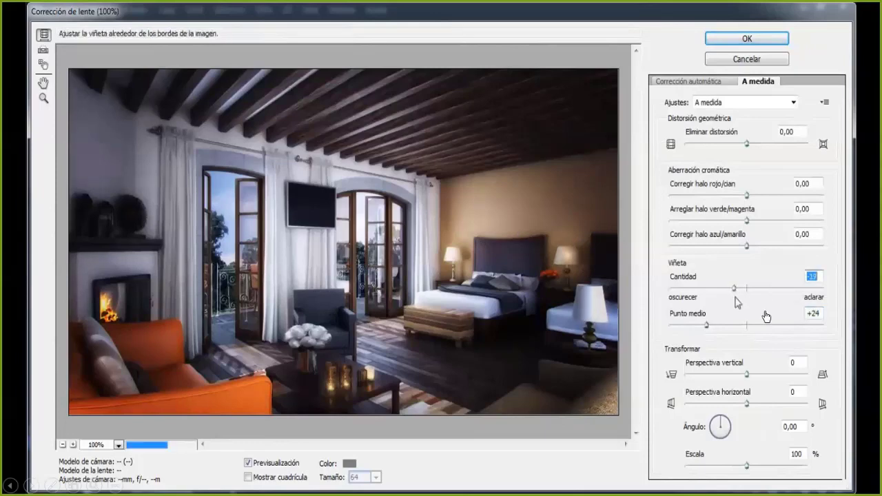
left_click(773, 38)
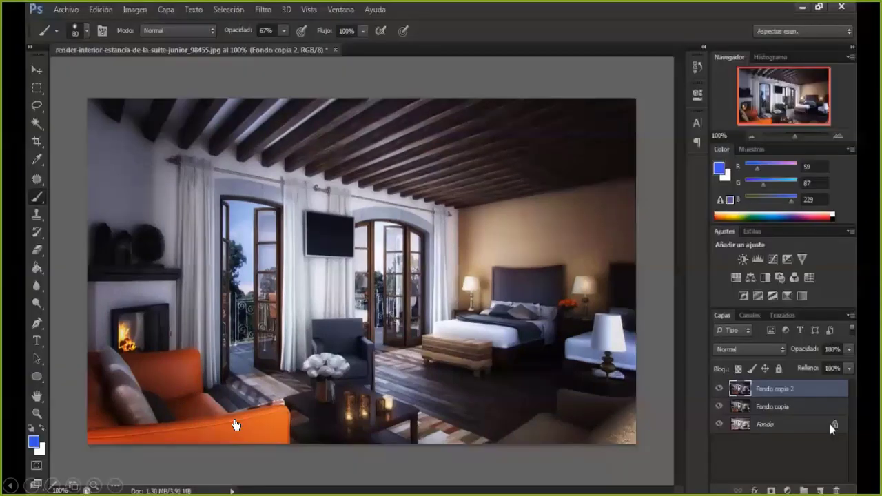
Step: Add a new empty layer above Fondo copia 2 and select the entire image area with a rectangular marquee
left_click(819, 490)
left_click(36, 89)
left_click_drag(79, 90, 712, 435)
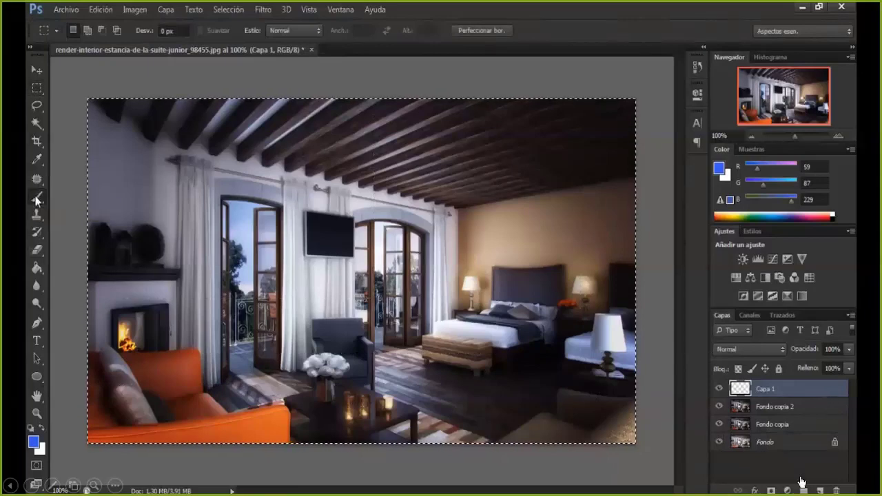
Step: Paint the whole selected area on Capa 1 with the blue foreground color using a 120 px brush
left_click(38, 199)
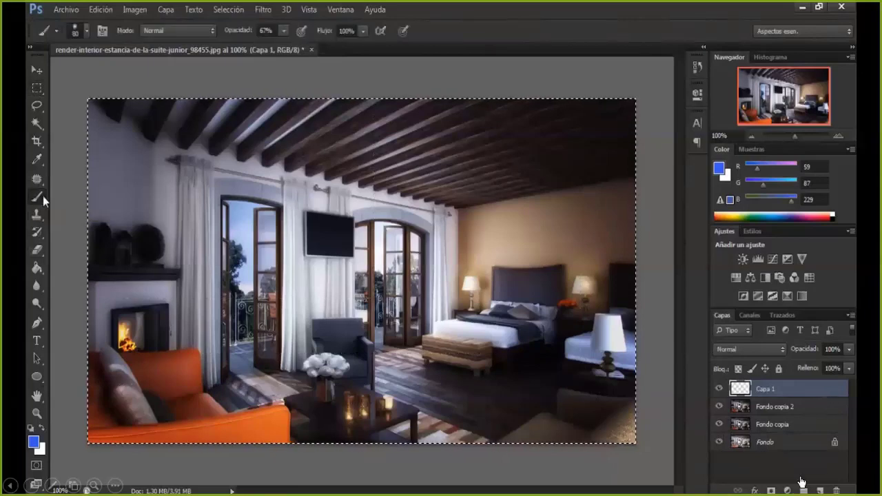
left_click(87, 30)
double_click(144, 58)
type("120")
key("Return")
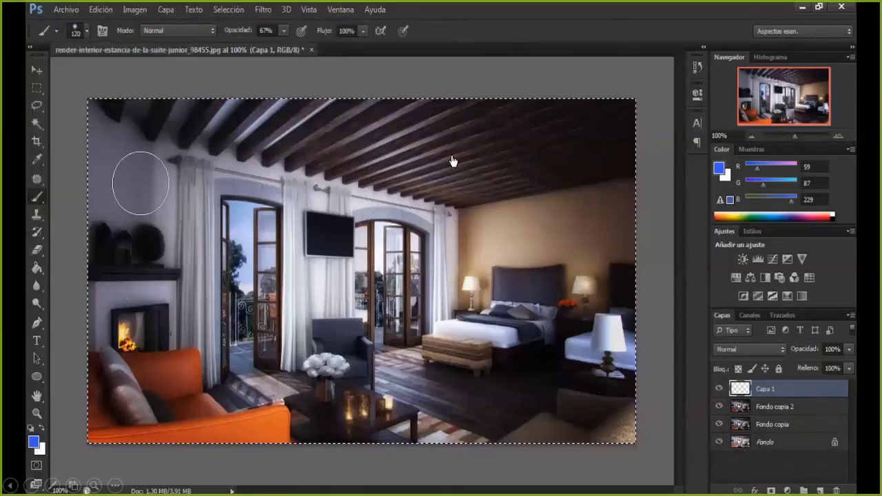
mouse_move(113, 122)
left_mouse_down()
mouse_move(90, 118)
mouse_move(150, 137)
mouse_move(100, 138)
mouse_move(590, 112)
mouse_move(465, 138)
mouse_move(616, 191)
mouse_move(586, 256)
mouse_move(591, 364)
mouse_move(571, 413)
mouse_move(417, 418)
mouse_move(405, 326)
mouse_move(496, 220)
mouse_move(291, 163)
mouse_move(67, 199)
mouse_move(420, 311)
mouse_move(252, 305)
mouse_move(188, 322)
mouse_move(117, 372)
left_mouse_up()
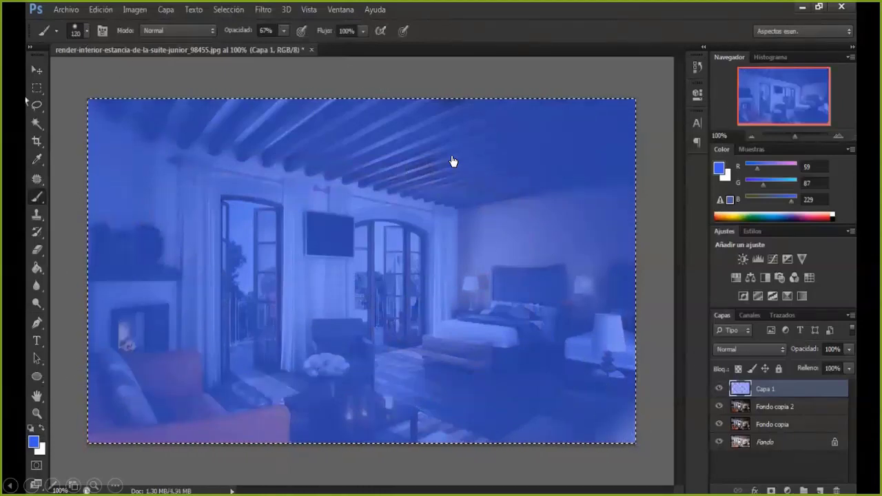
Step: Toggle the visibility of Capa 1 to compare the room with and without the blue paint
left_click(718, 389)
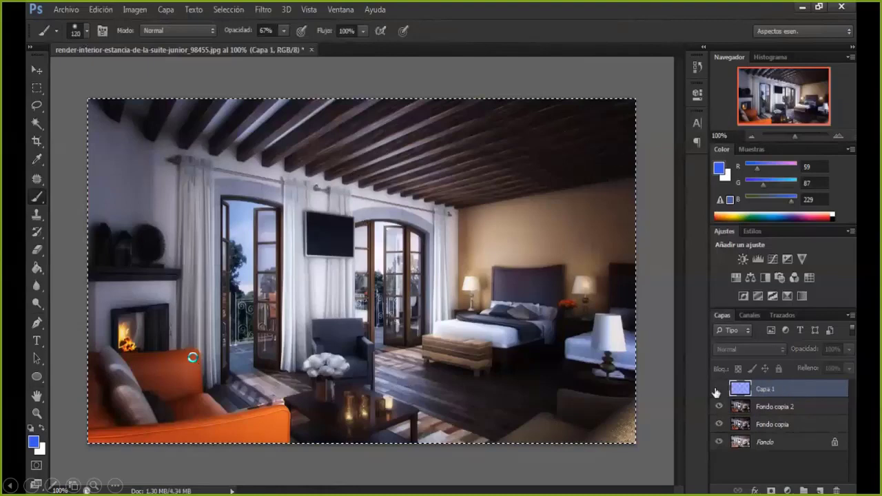
left_click(716, 390)
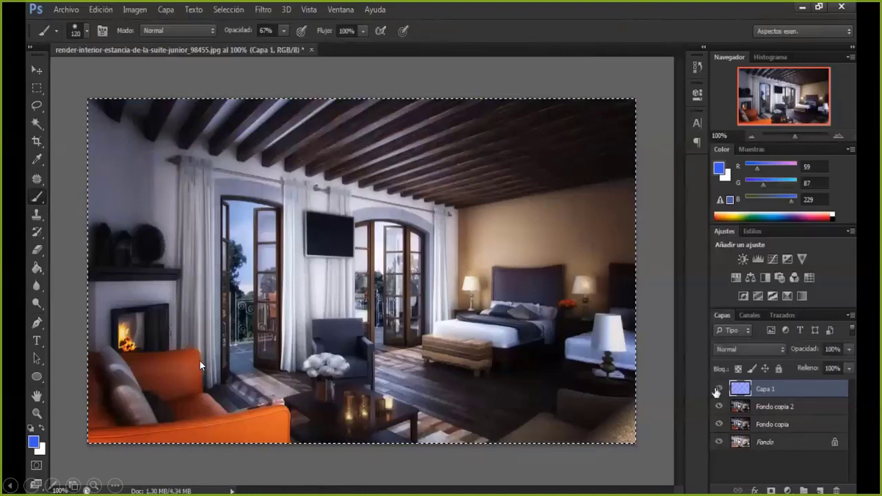
left_click(719, 389)
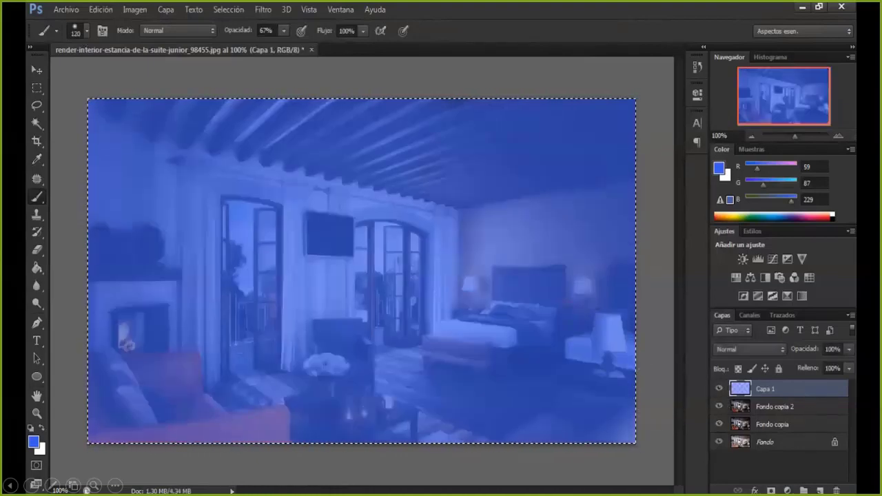
Step: Paint more blue over the whole image to even out the coverage, and set the opacity of Capa 1 to 4%
mouse_move(618, 404)
left_mouse_down()
mouse_move(603, 366)
mouse_move(575, 143)
mouse_move(193, 167)
mouse_move(179, 190)
mouse_move(38, 323)
left_mouse_up()
mouse_move(59, 374)
left_mouse_down()
mouse_move(111, 430)
mouse_move(452, 321)
left_mouse_up()
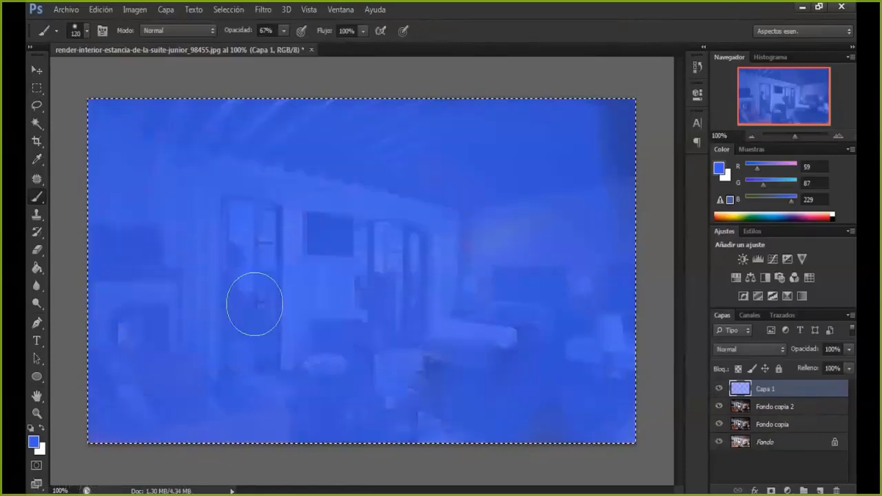
left_click(832, 349)
type("2")
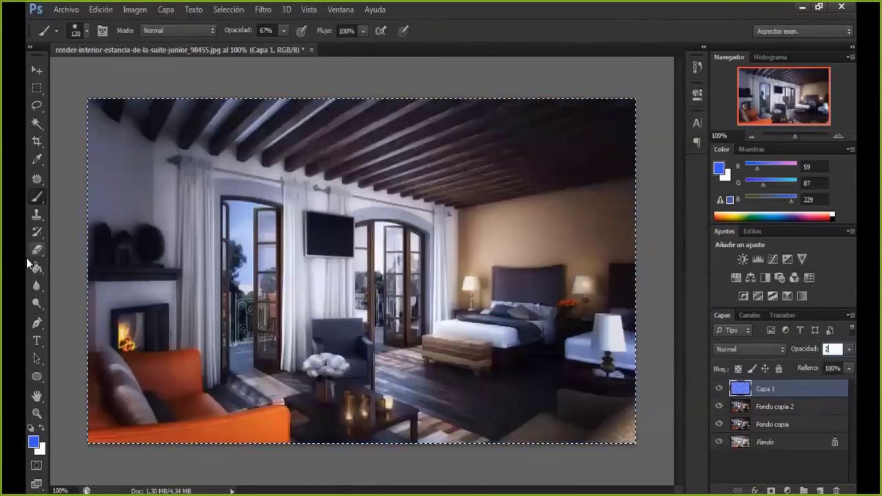
key("BackSpace")
type("4")
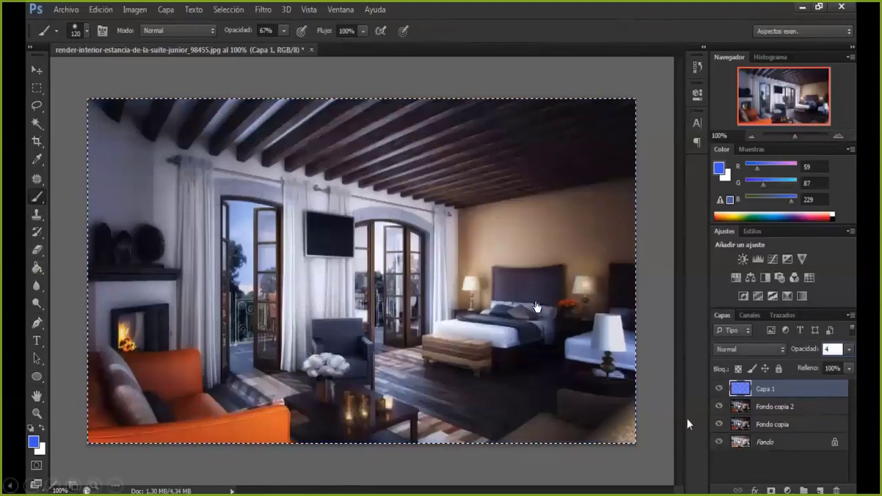
key("Return")
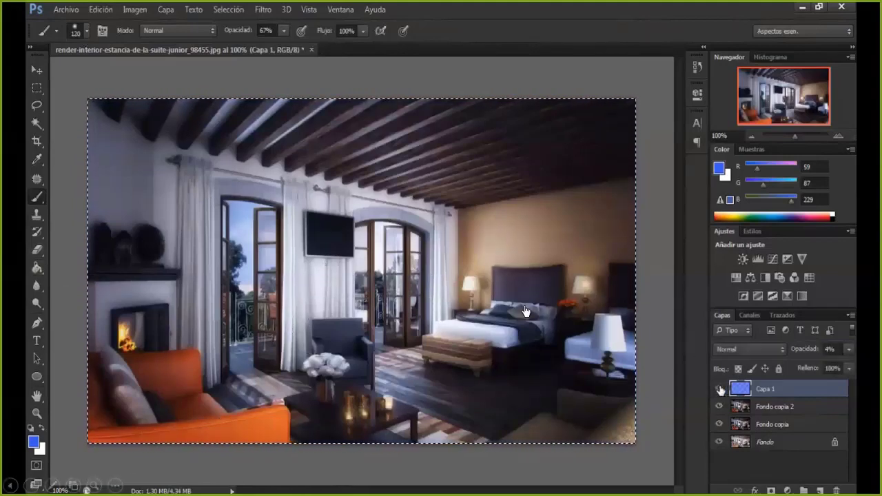